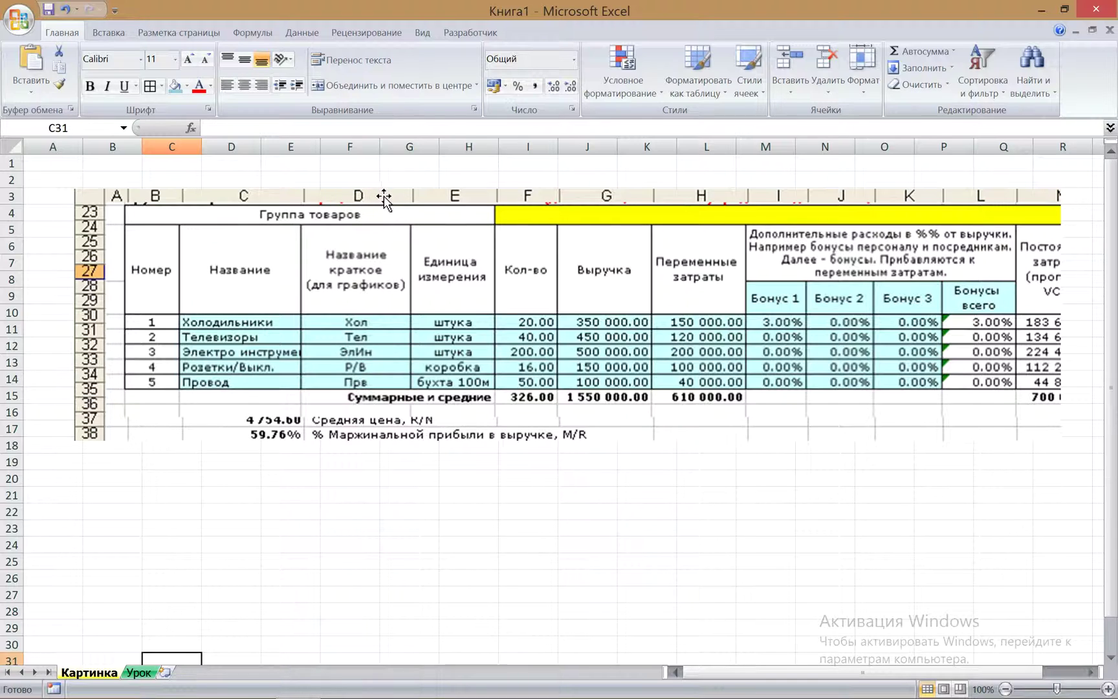
Leave the Картинка picture sheet and show the empty Урок sheet
click(140, 673)
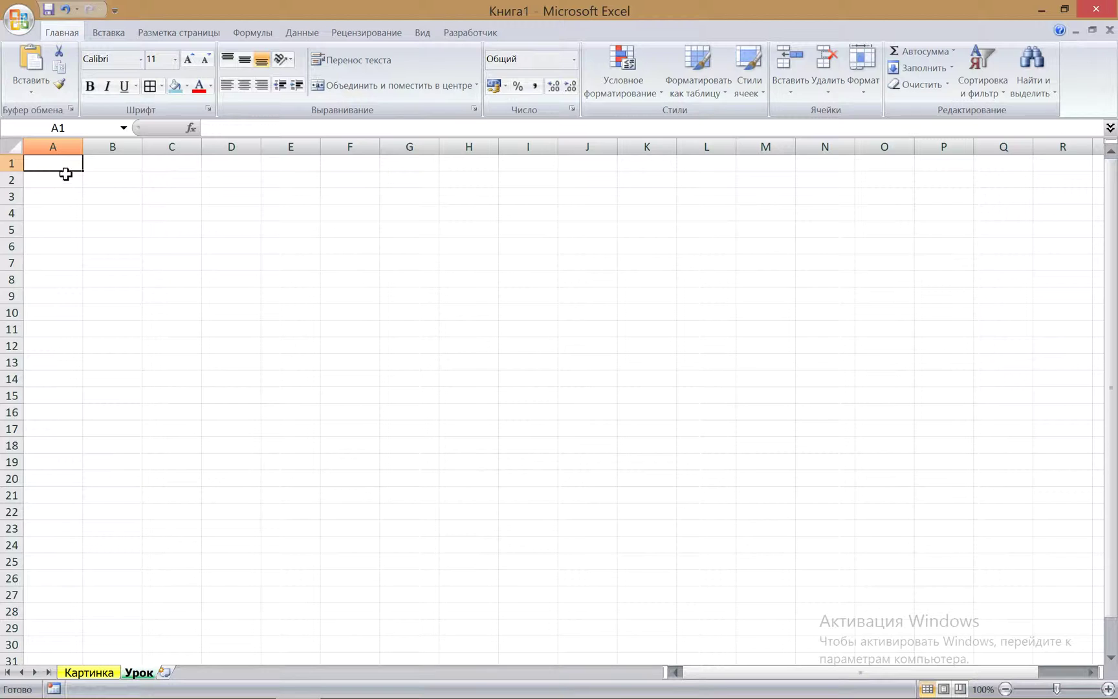
Narrow column A and widen columns C and G to match the Картинка reference table
drag(80, 150, 55, 150)
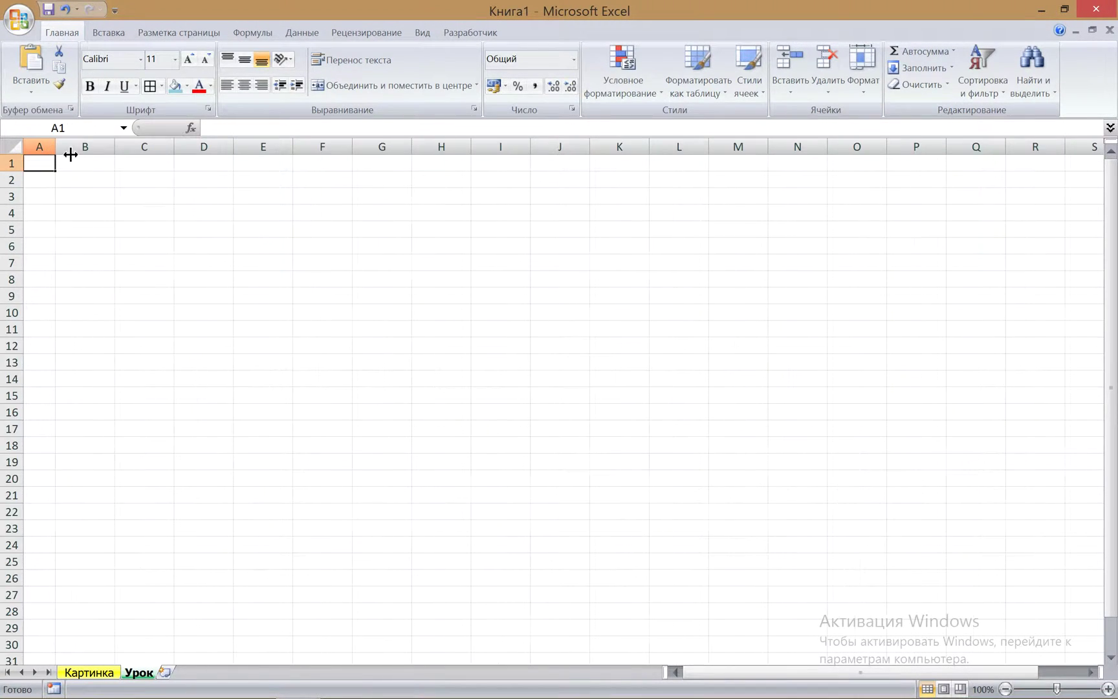
drag(171, 147, 350, 153)
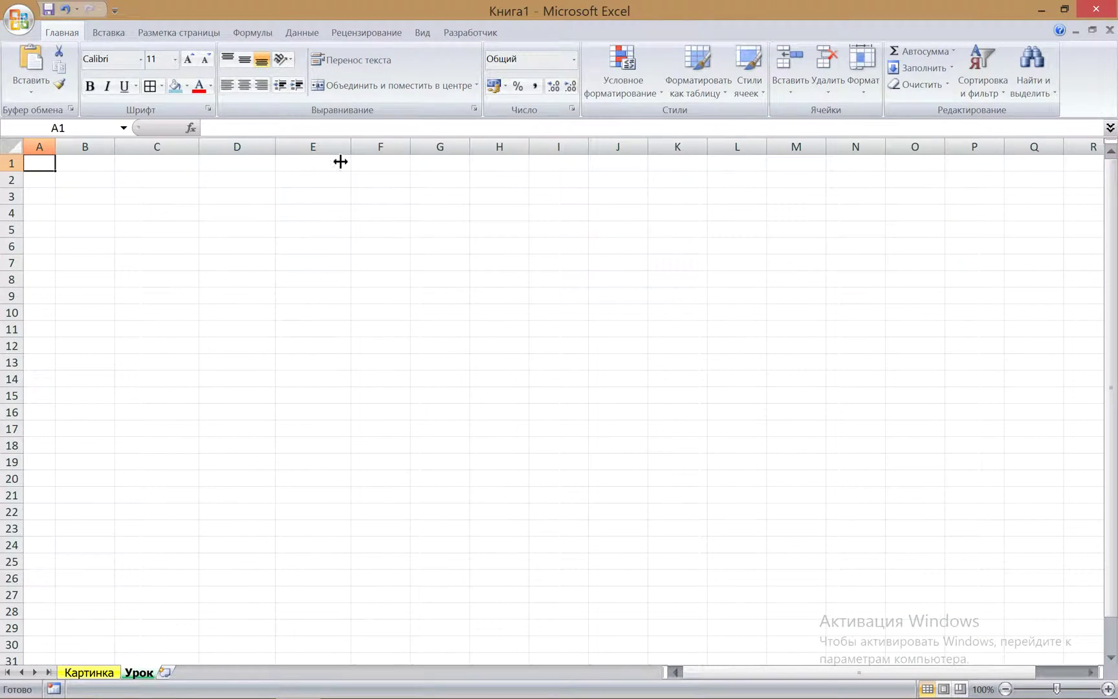
click(91, 673)
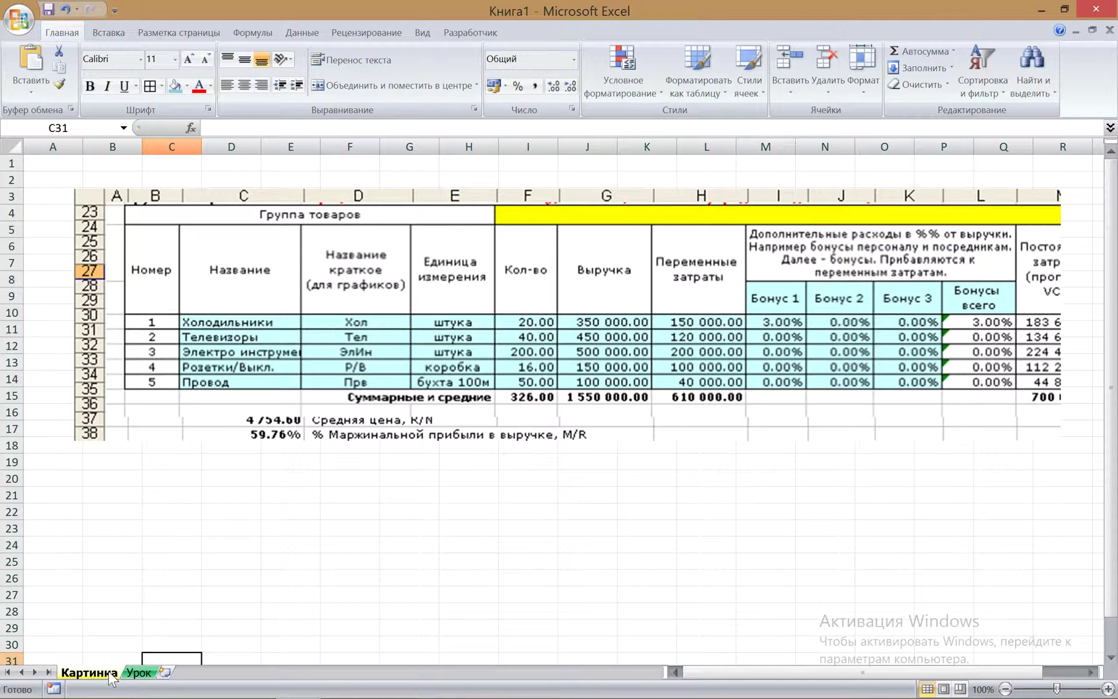
click(133, 673)
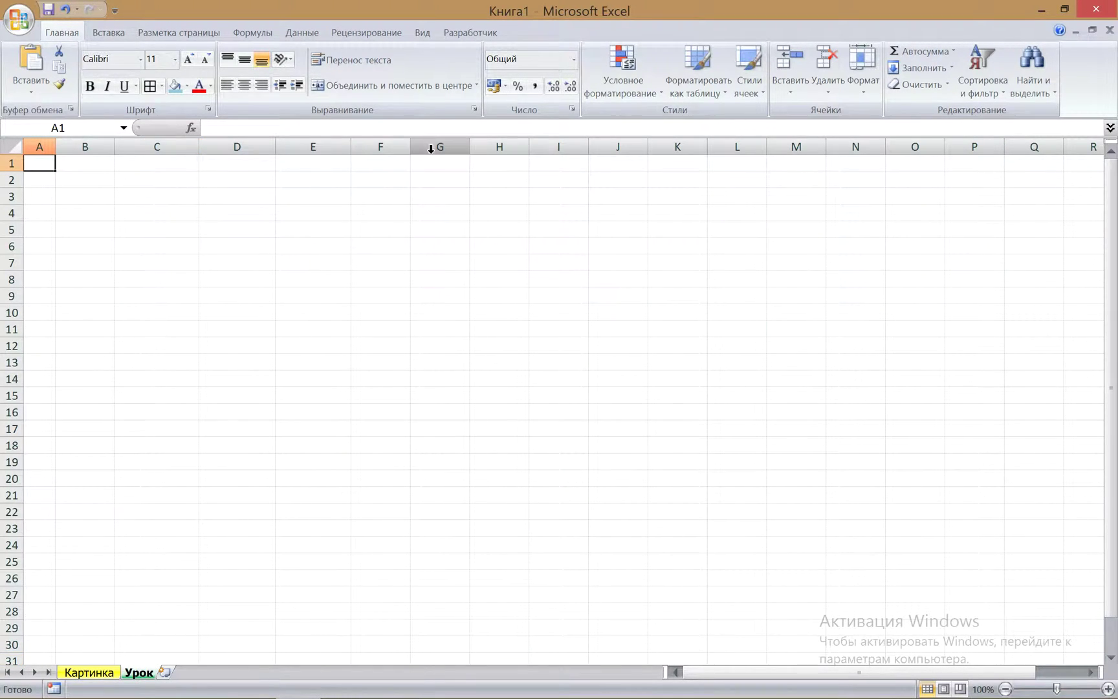
drag(469, 149, 565, 150)
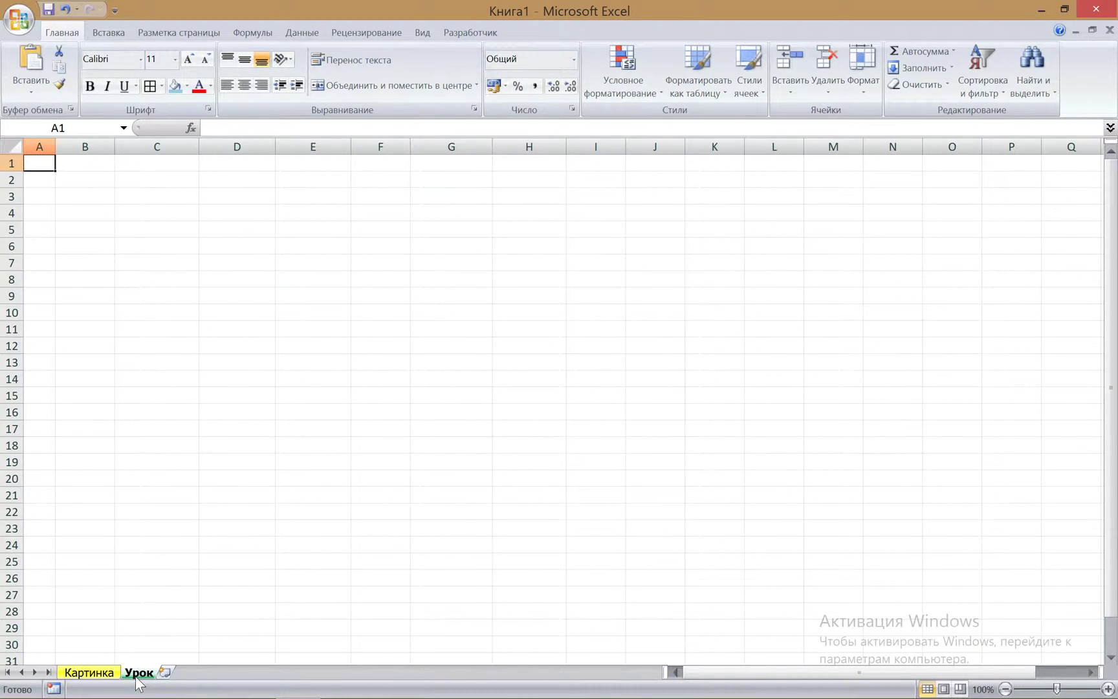
click(88, 673)
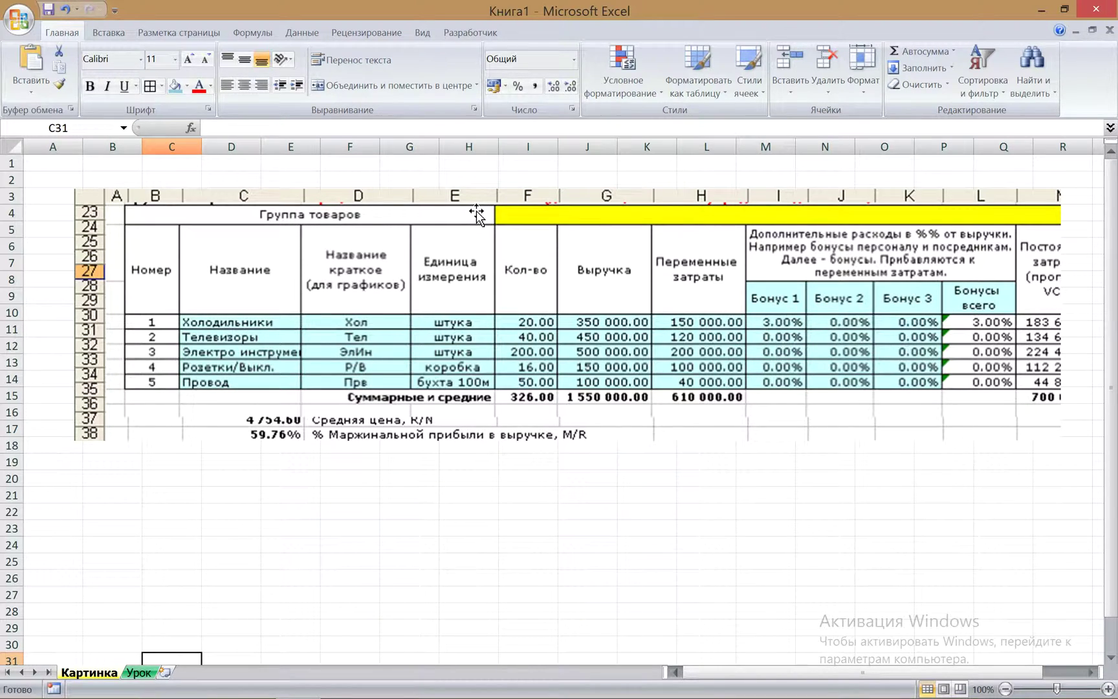
click(138, 673)
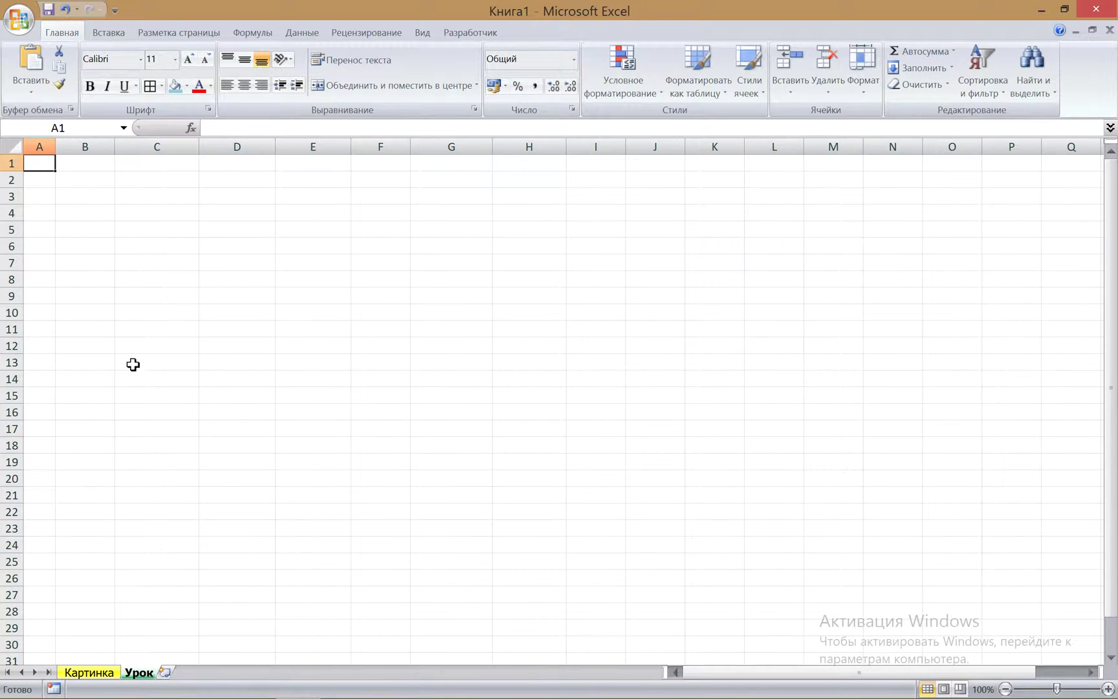
drag(82, 162, 315, 162)
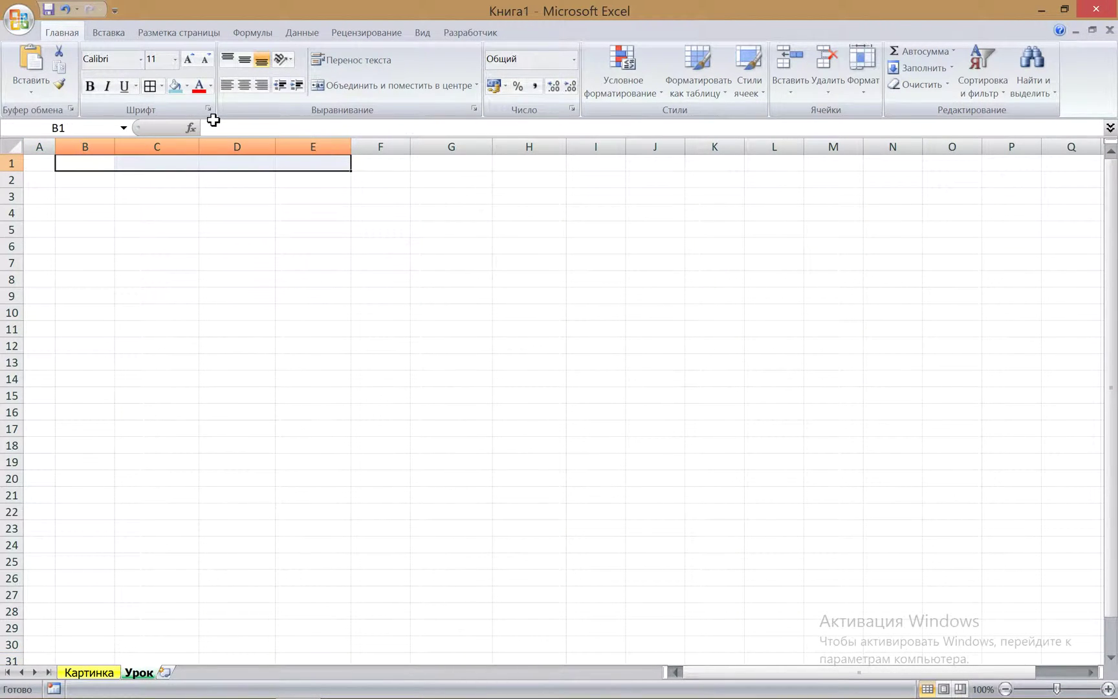
Merge B1:E1, and merge F1:M1 into a yellow-filled title band
click(382, 86)
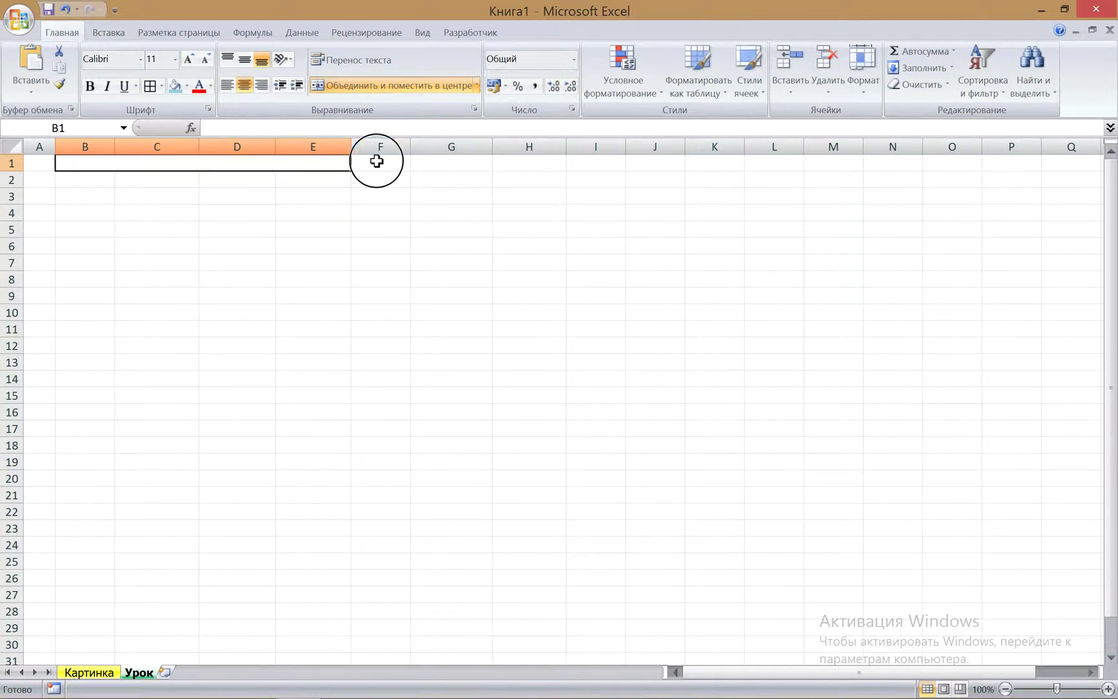
drag(377, 161, 833, 163)
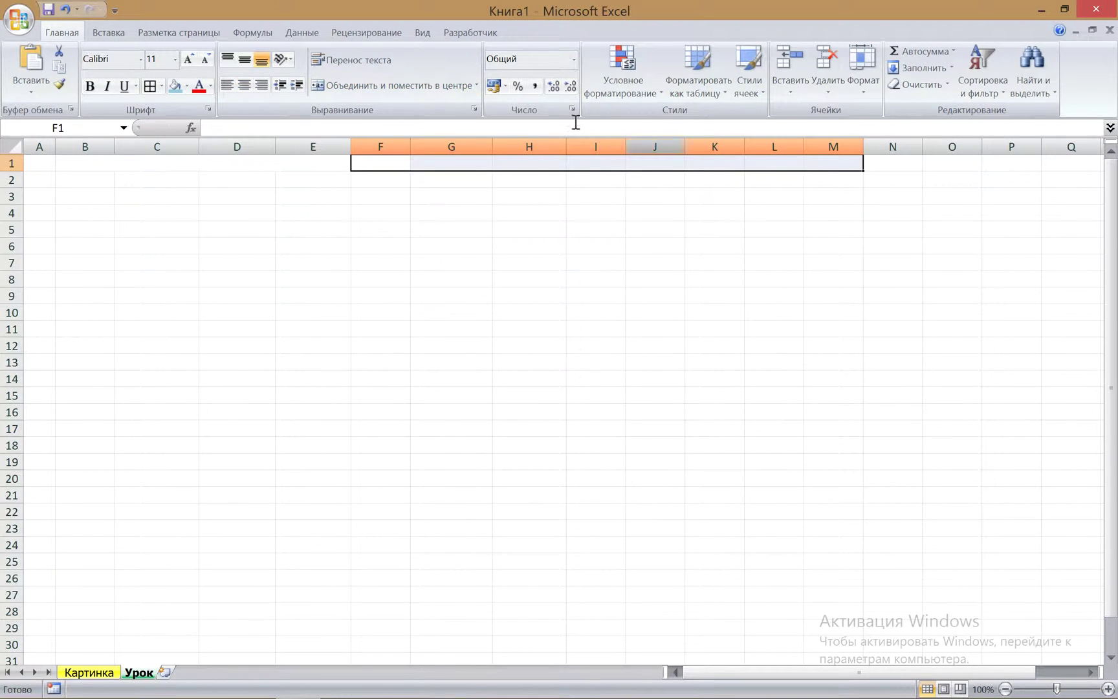
click(377, 86)
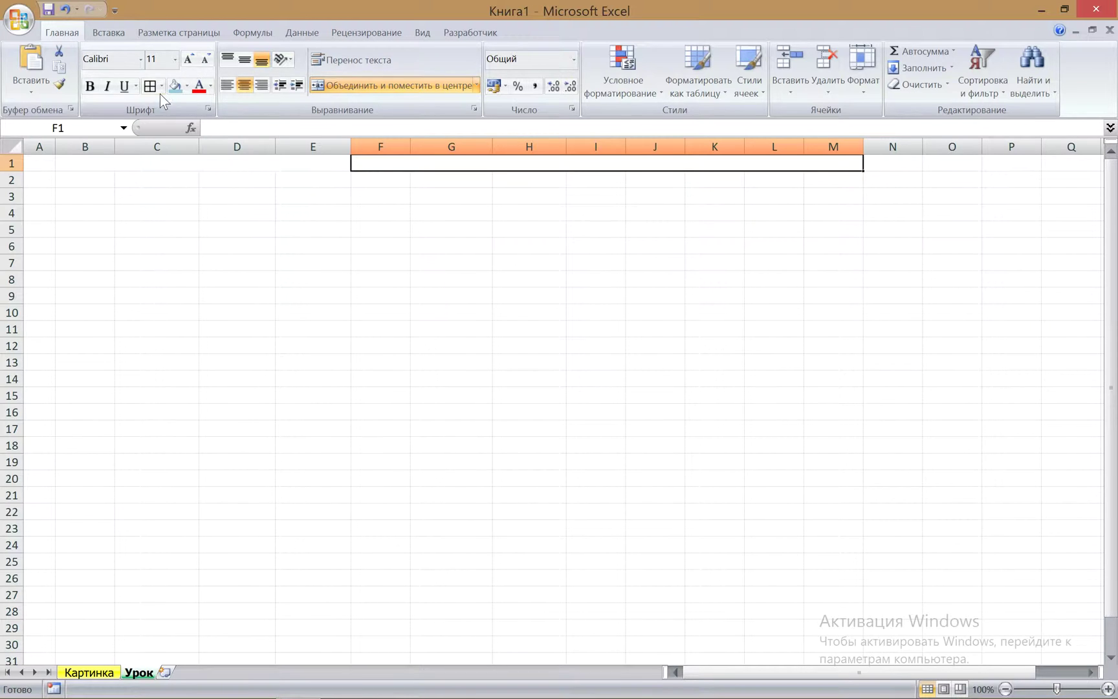
click(187, 86)
click(216, 209)
click(449, 224)
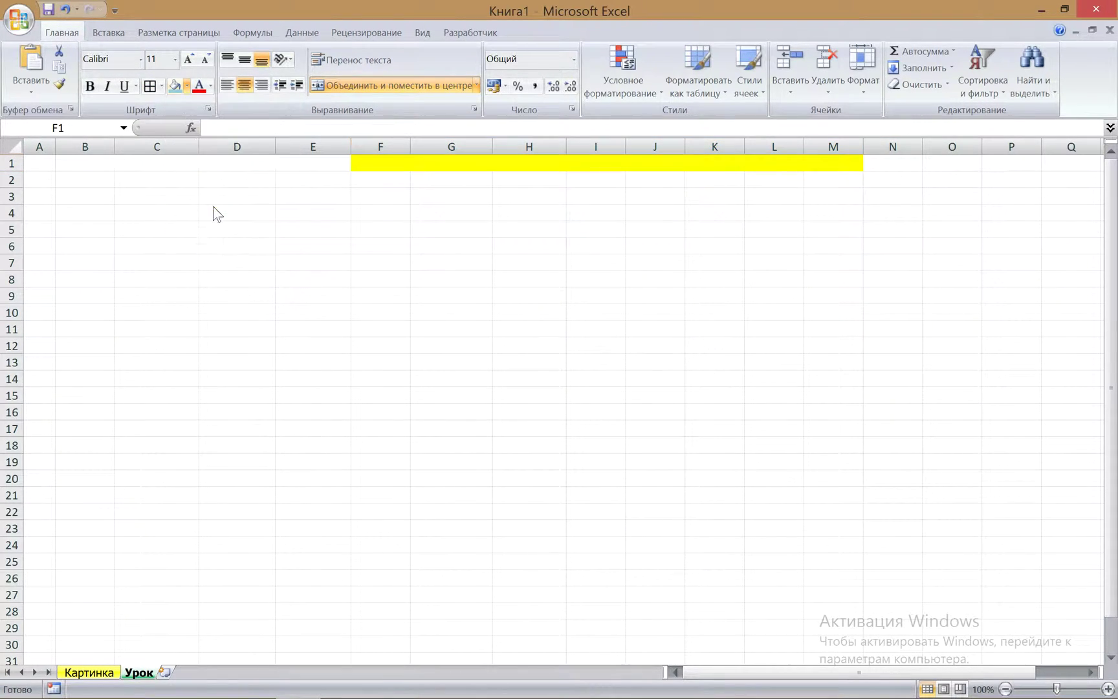
click(89, 178)
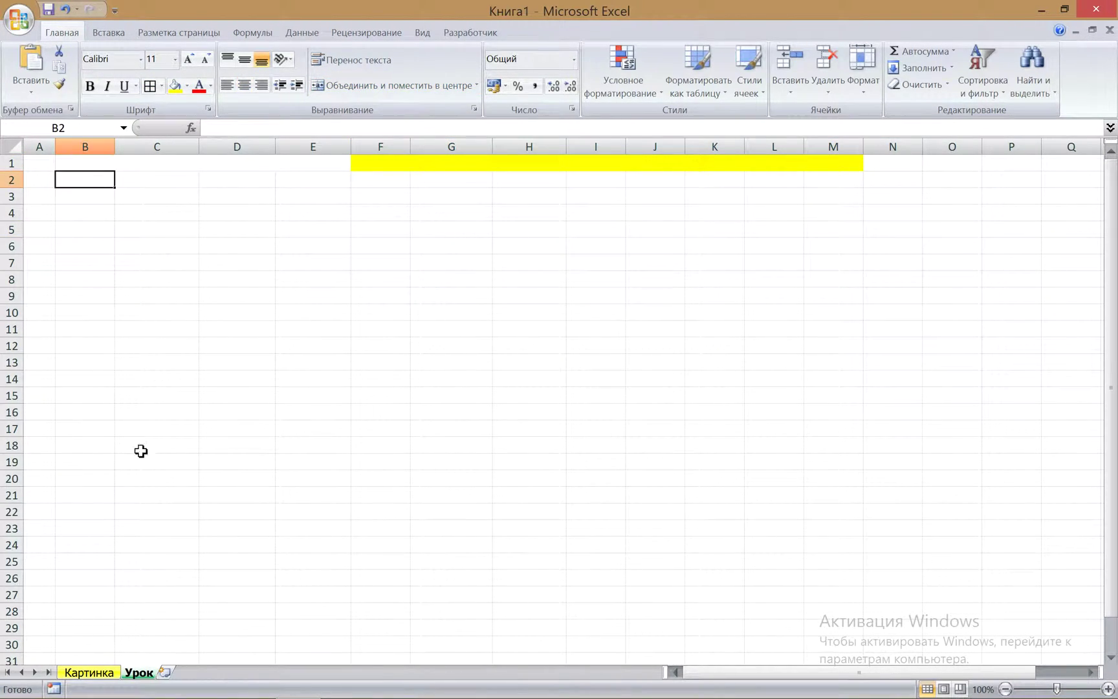
click(89, 672)
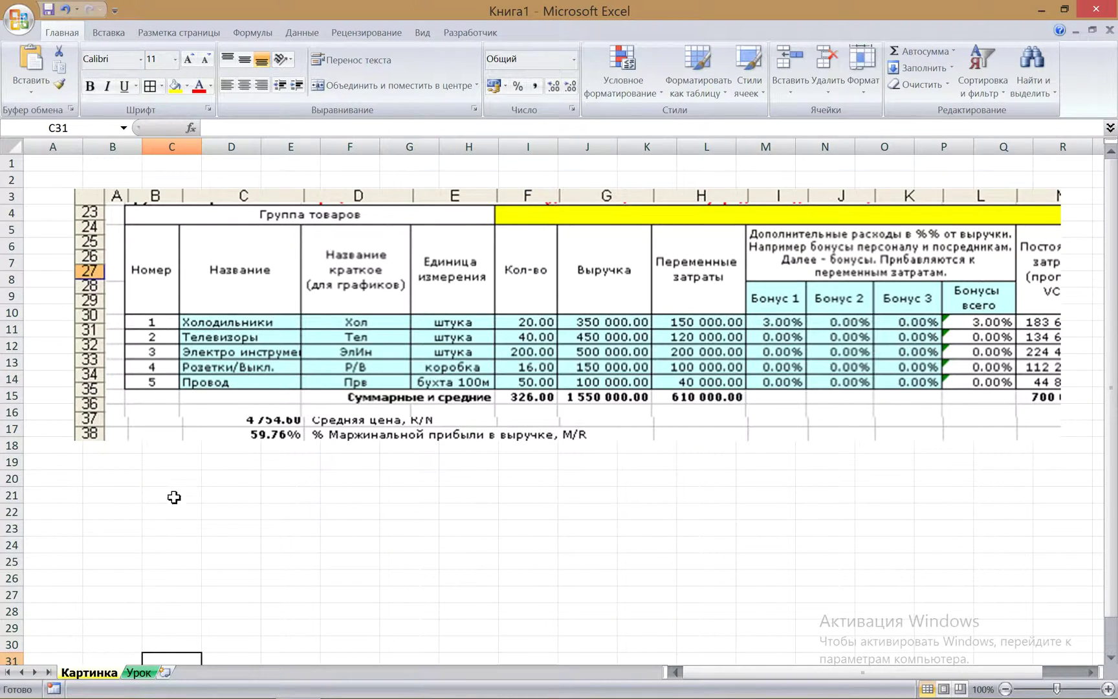
Merge B2:B7 into one tall cell and copy that merge across to column M
click(139, 672)
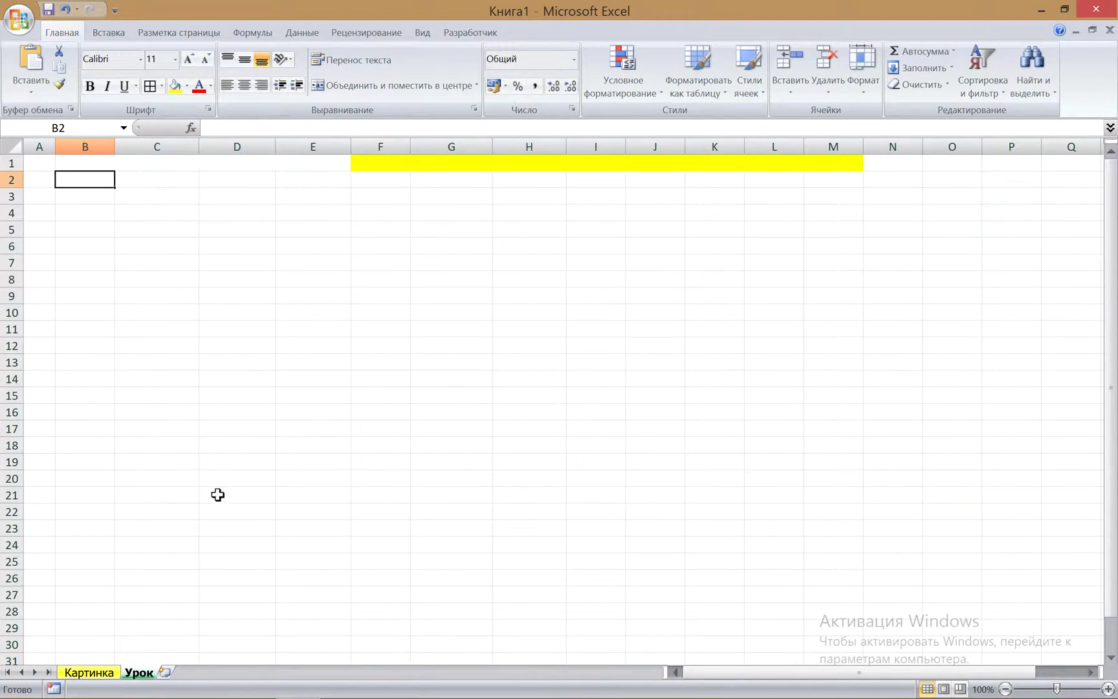
mouse_move(90, 178)
mouse_down()
mouse_move(87, 275)
mouse_move(87, 262)
mouse_up()
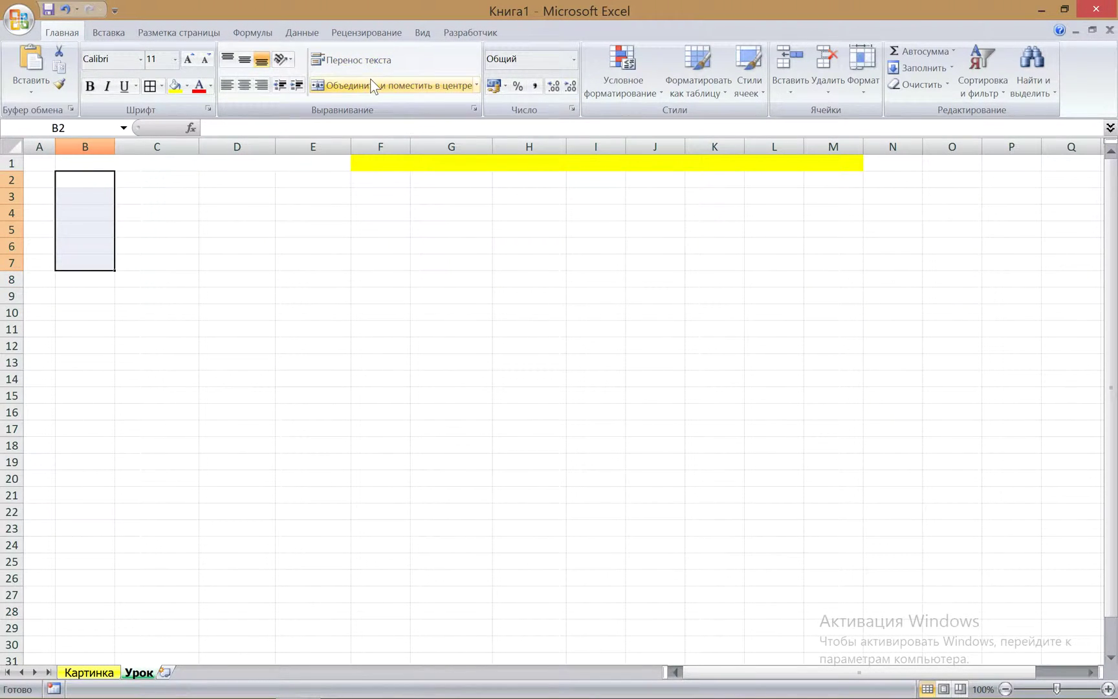
click(361, 86)
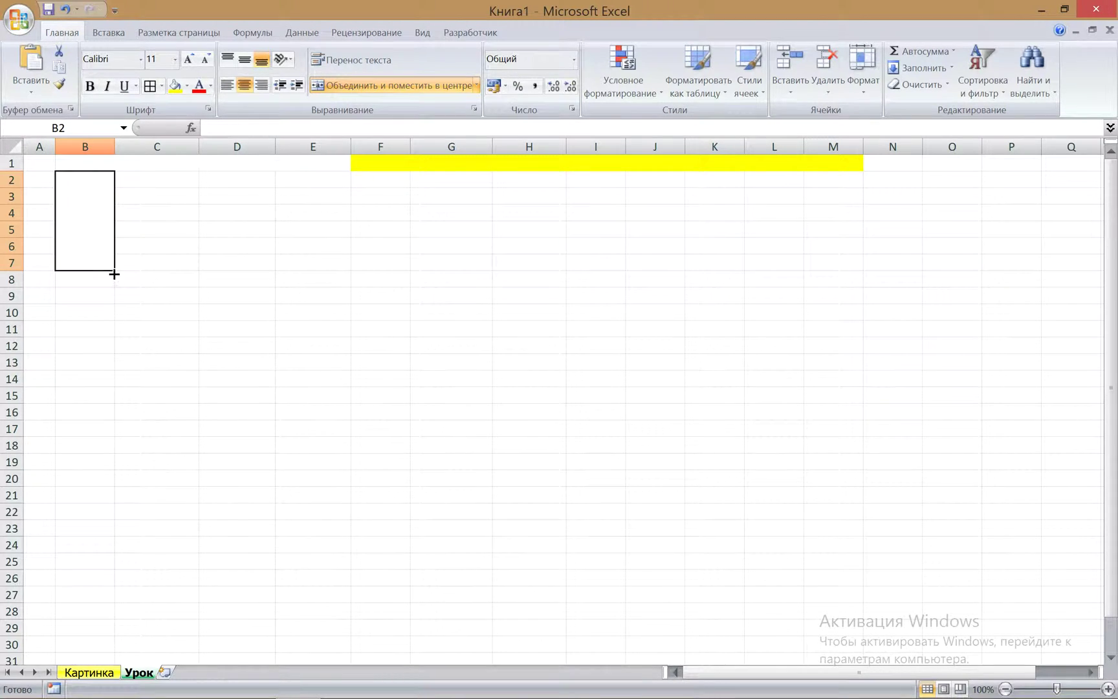
drag(114, 272, 113, 271)
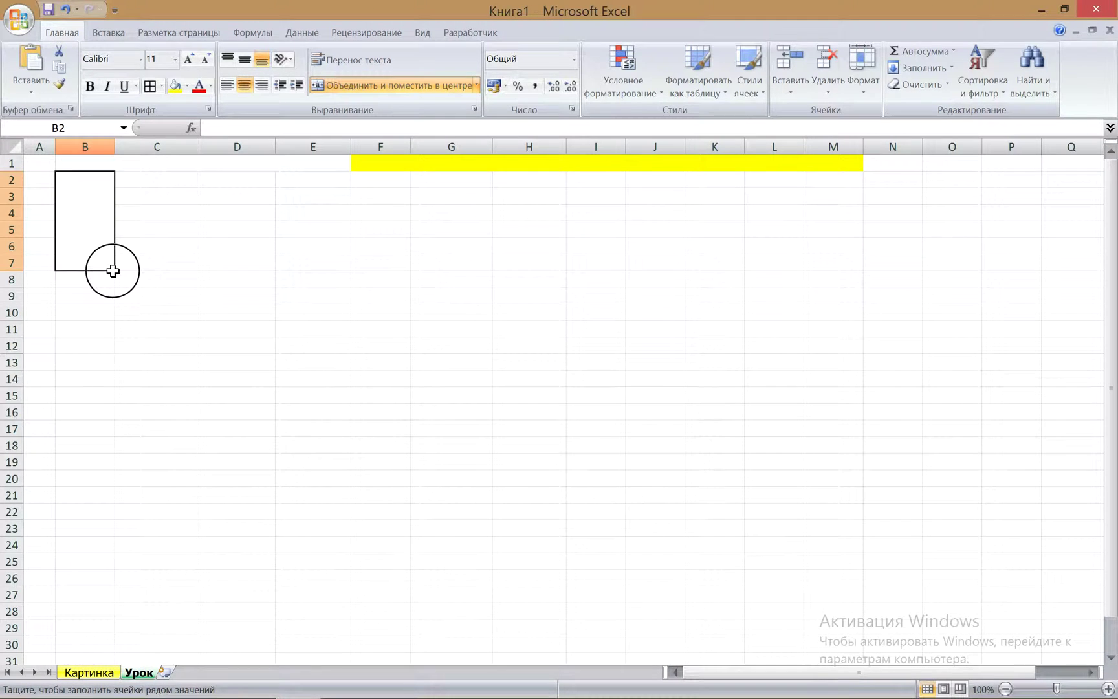
drag(113, 271, 857, 262)
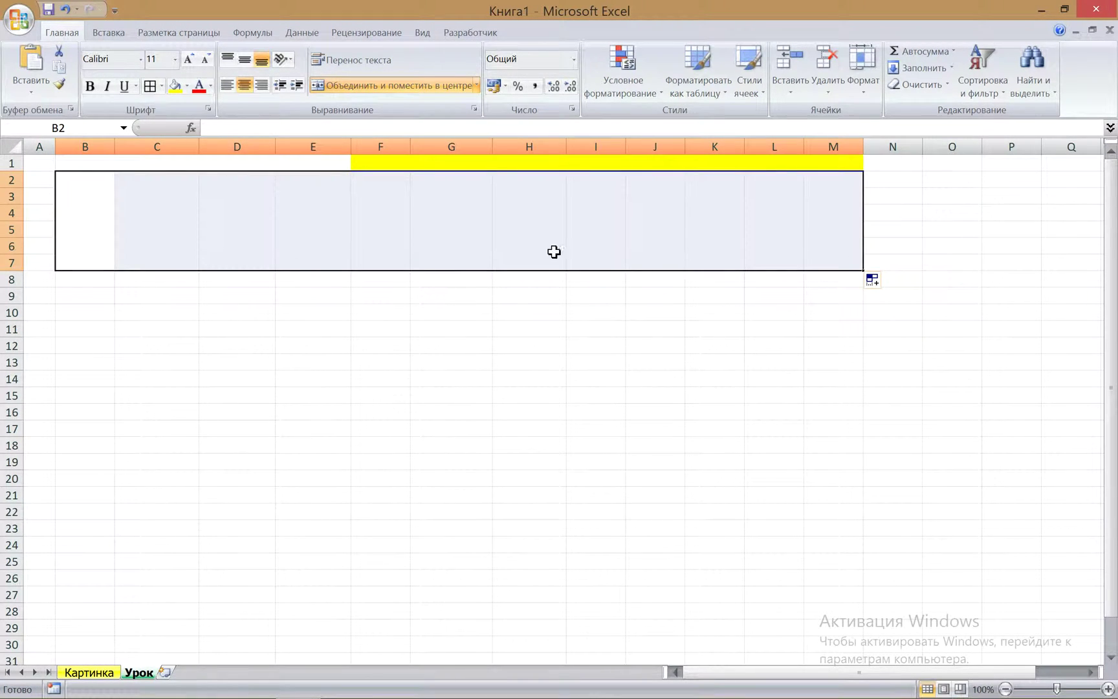
Check the tall merged cells along row 2 against the reference picture
click(230, 214)
click(311, 215)
click(432, 217)
click(582, 217)
click(739, 218)
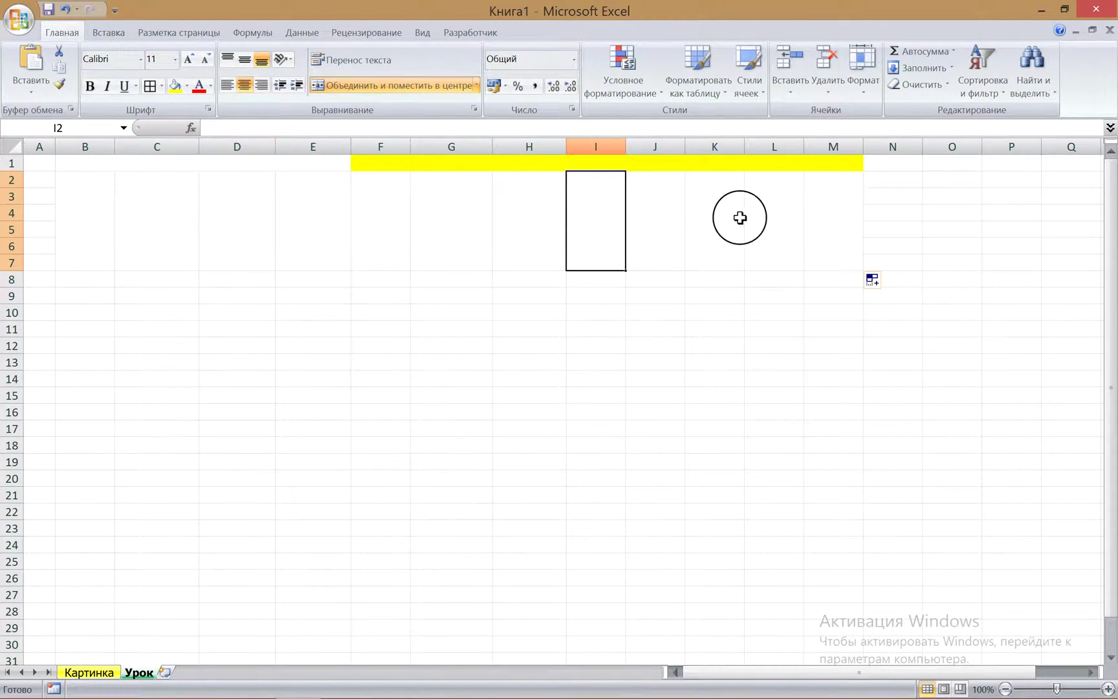
click(91, 672)
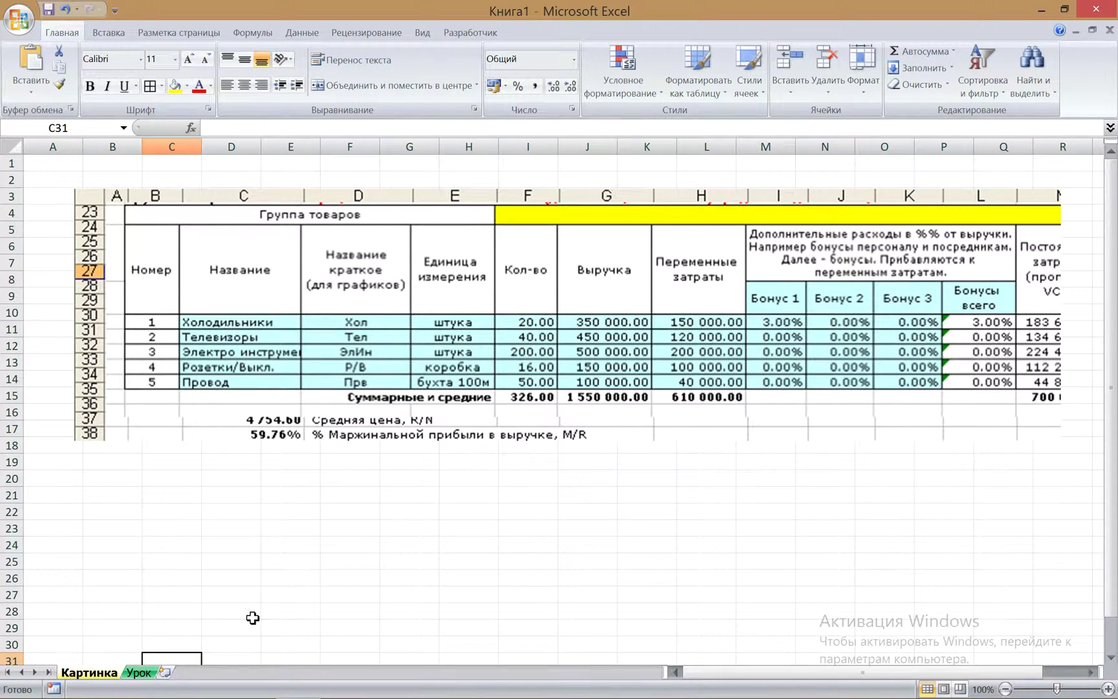
click(138, 673)
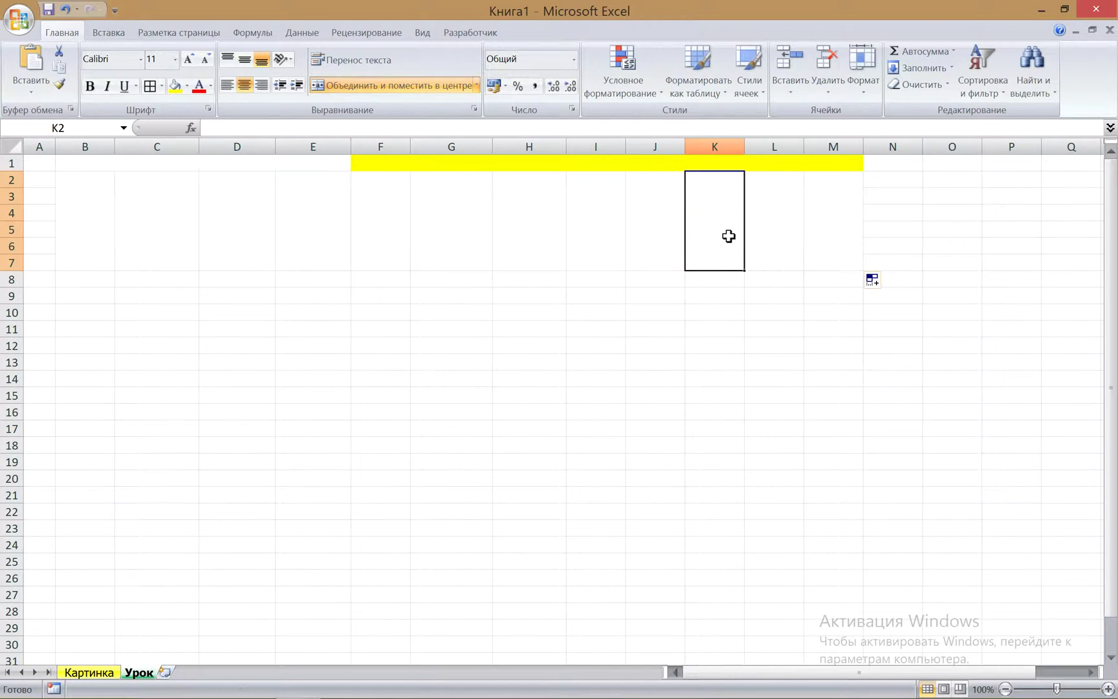
Unmerge the tall cells in columns I through M to rebuild the bonus header area
drag(657, 209, 818, 222)
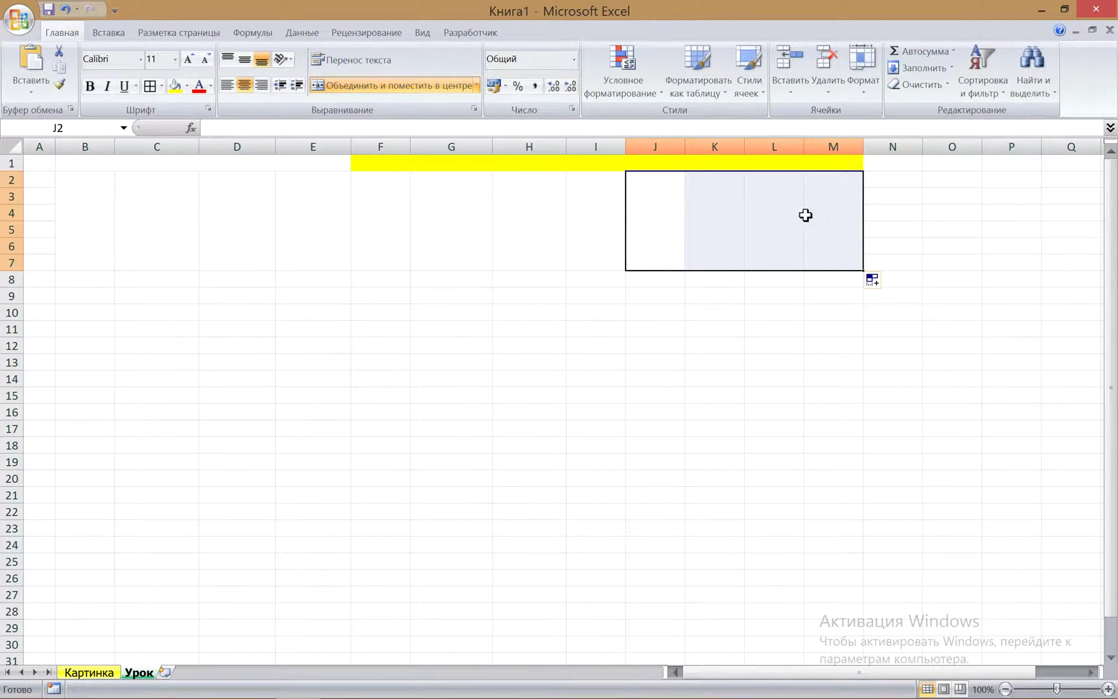
click(407, 91)
click(653, 380)
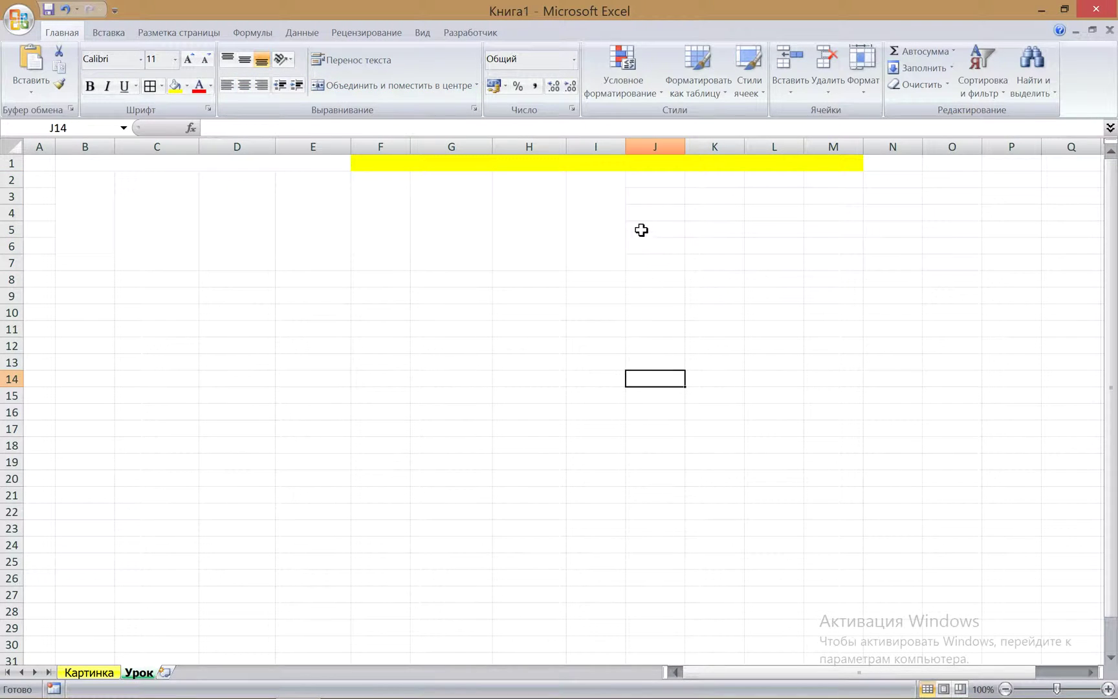
click(614, 200)
click(398, 86)
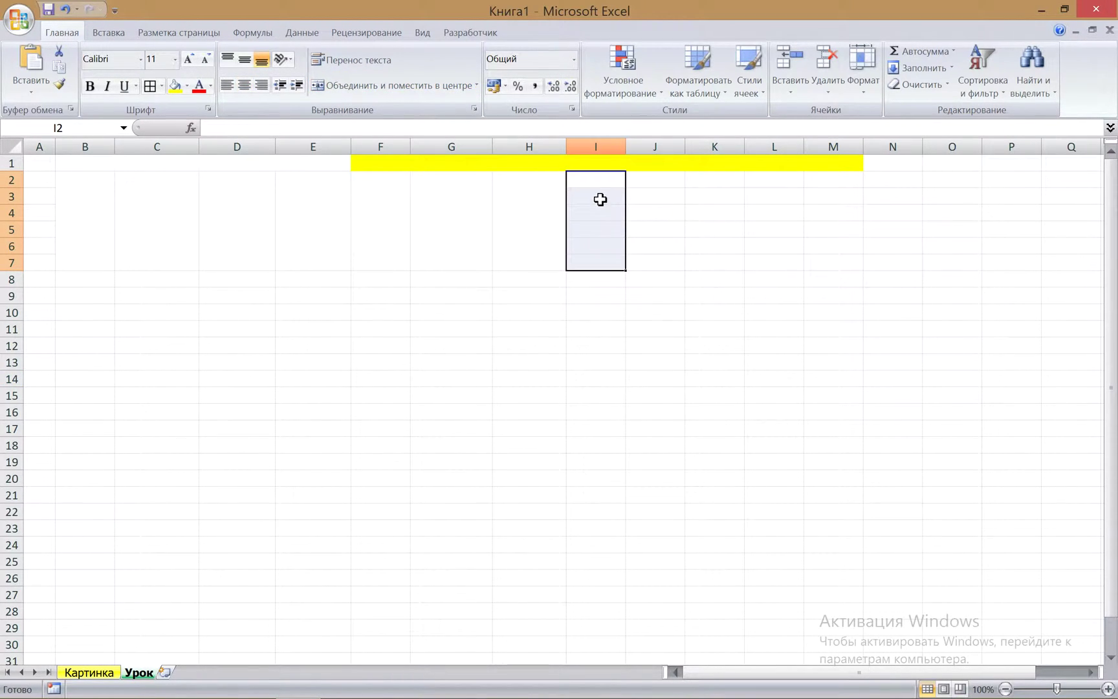
drag(602, 183, 839, 221)
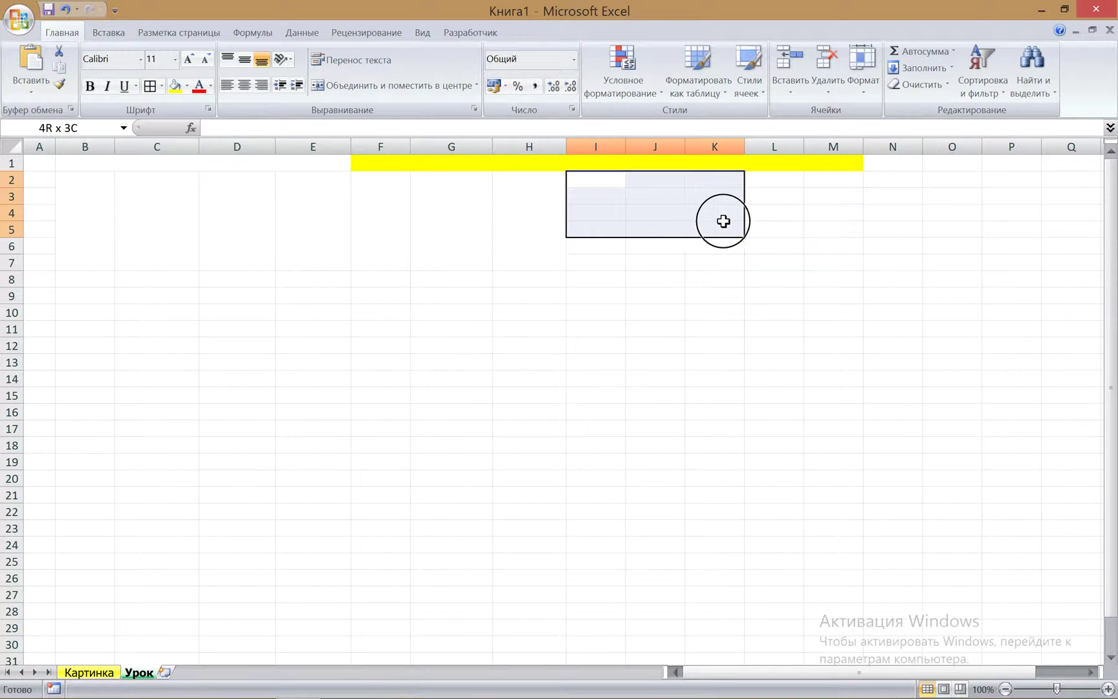
drag(838, 221, 839, 221)
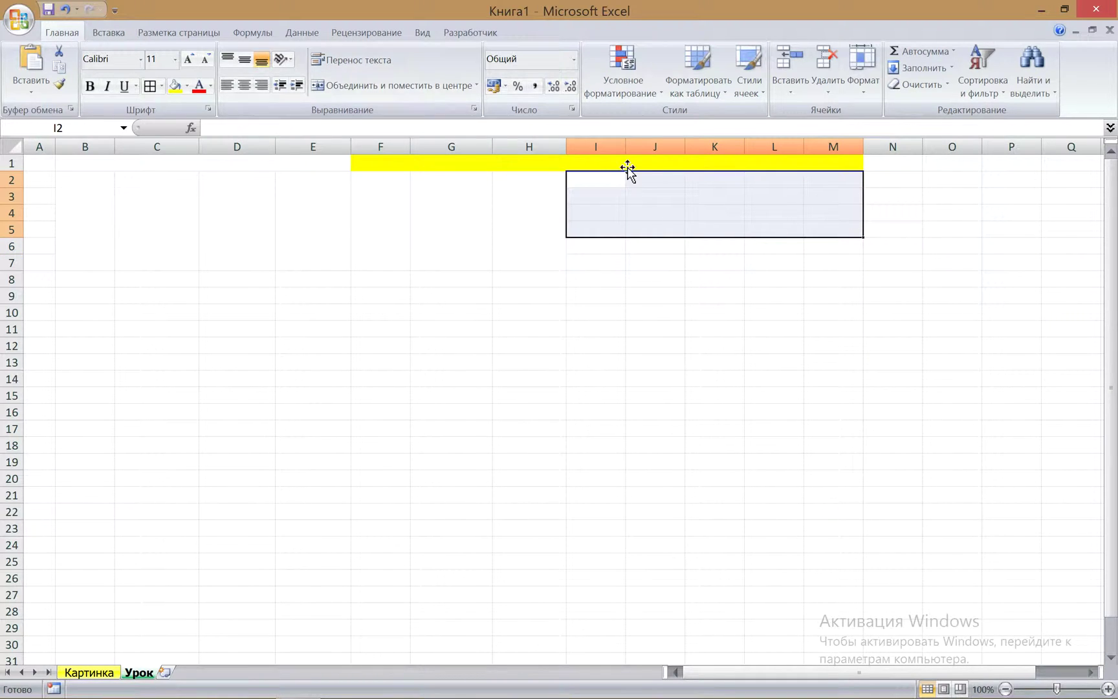
Merge I2:L5 into one header block and merge I6:I7, J6:J7, K6:K7, L6:L7
drag(572, 184, 756, 229)
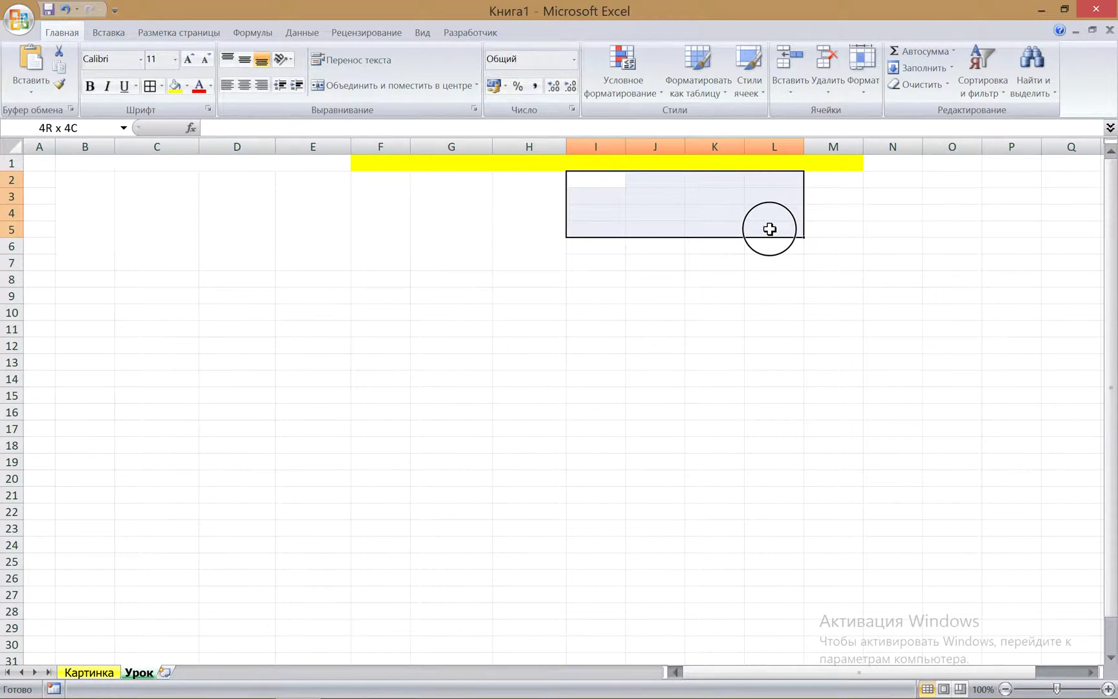
click(342, 83)
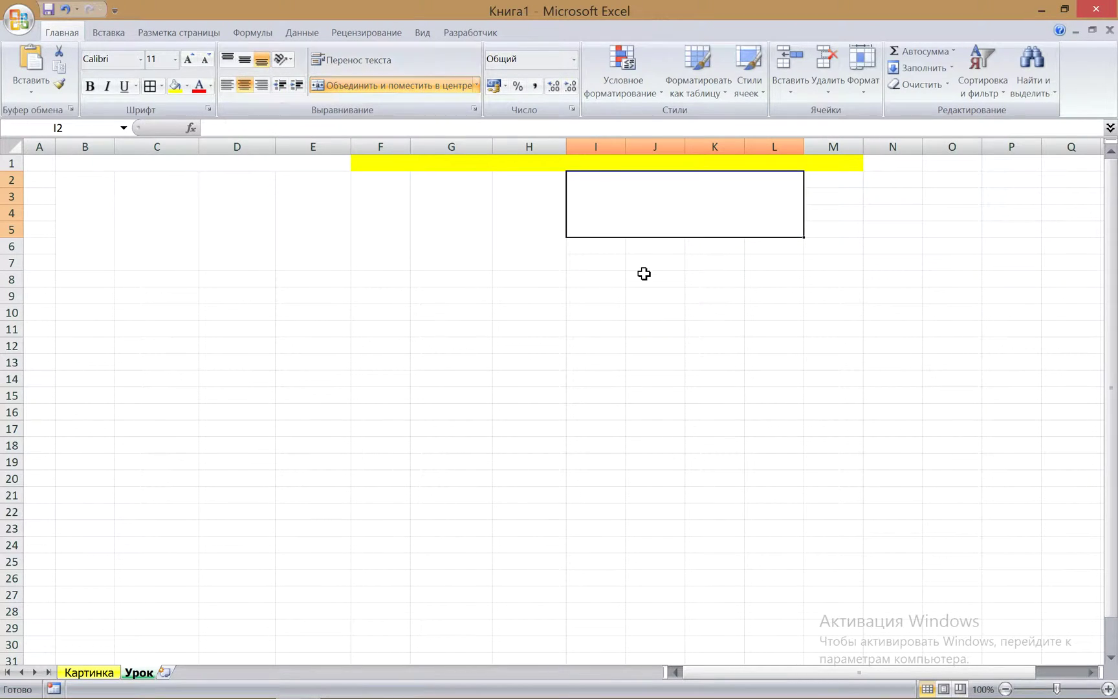
drag(592, 249, 591, 263)
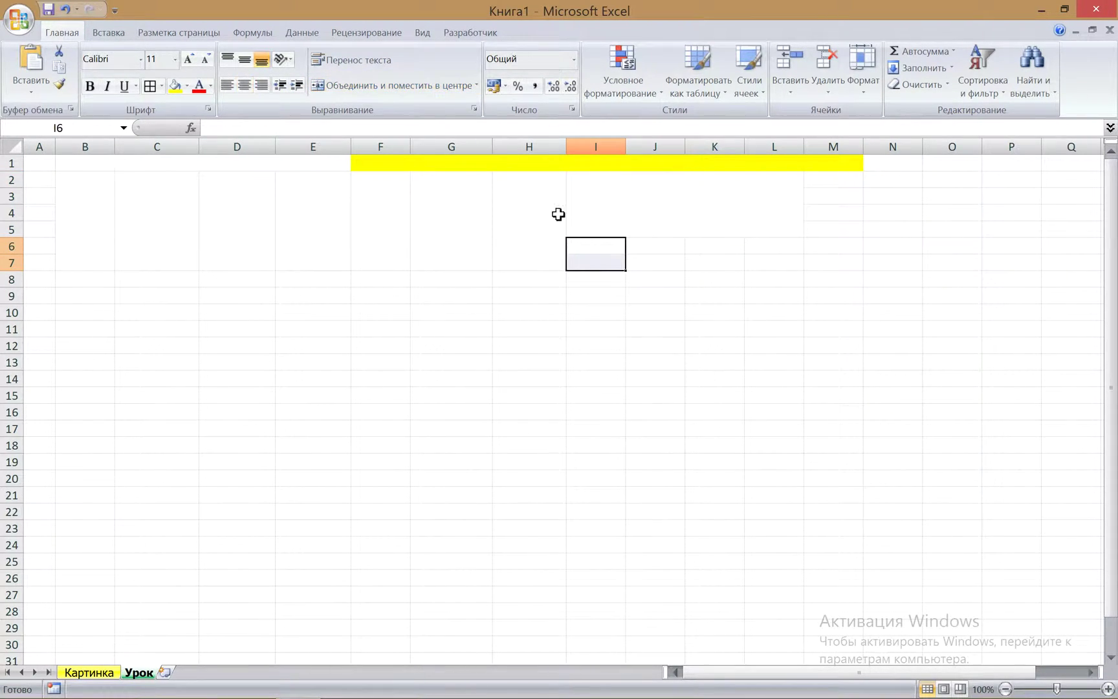
click(360, 84)
drag(626, 270, 776, 265)
click(747, 329)
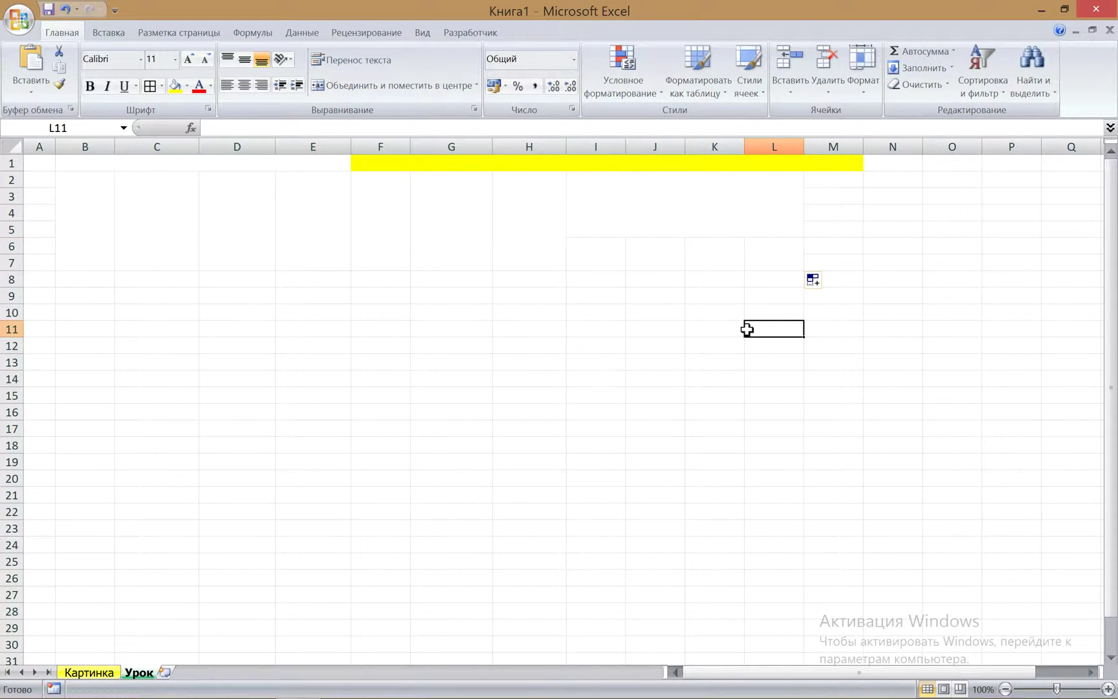
Merge M2:M7 into a single cell and compare with the Картинка reference
drag(832, 180, 833, 262)
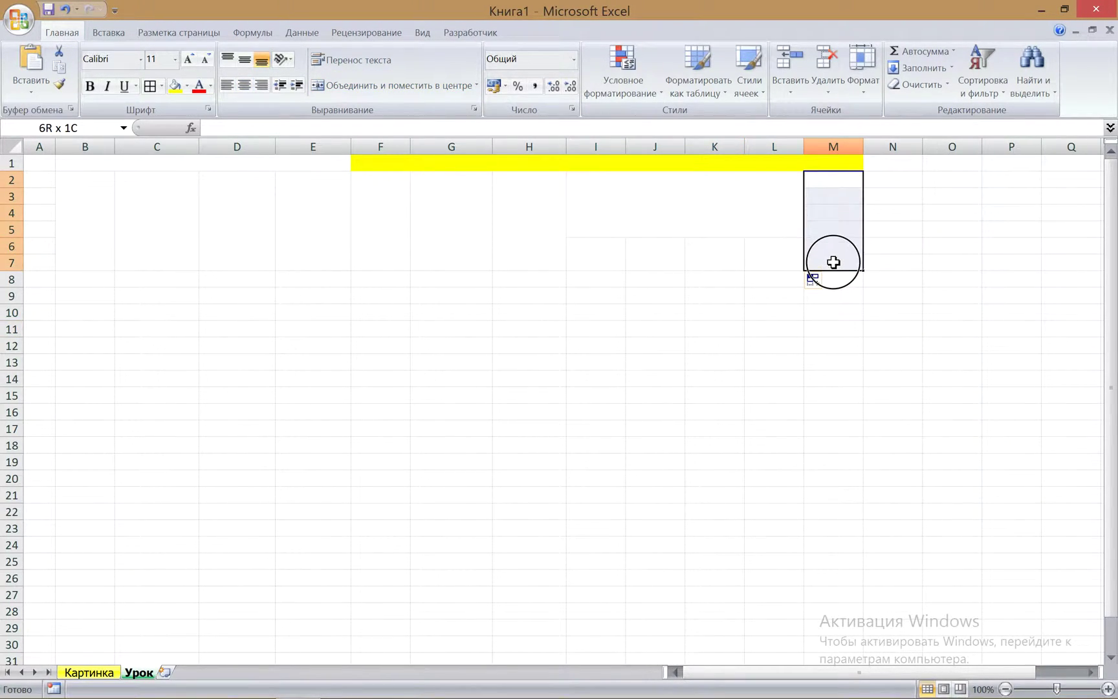
click(342, 84)
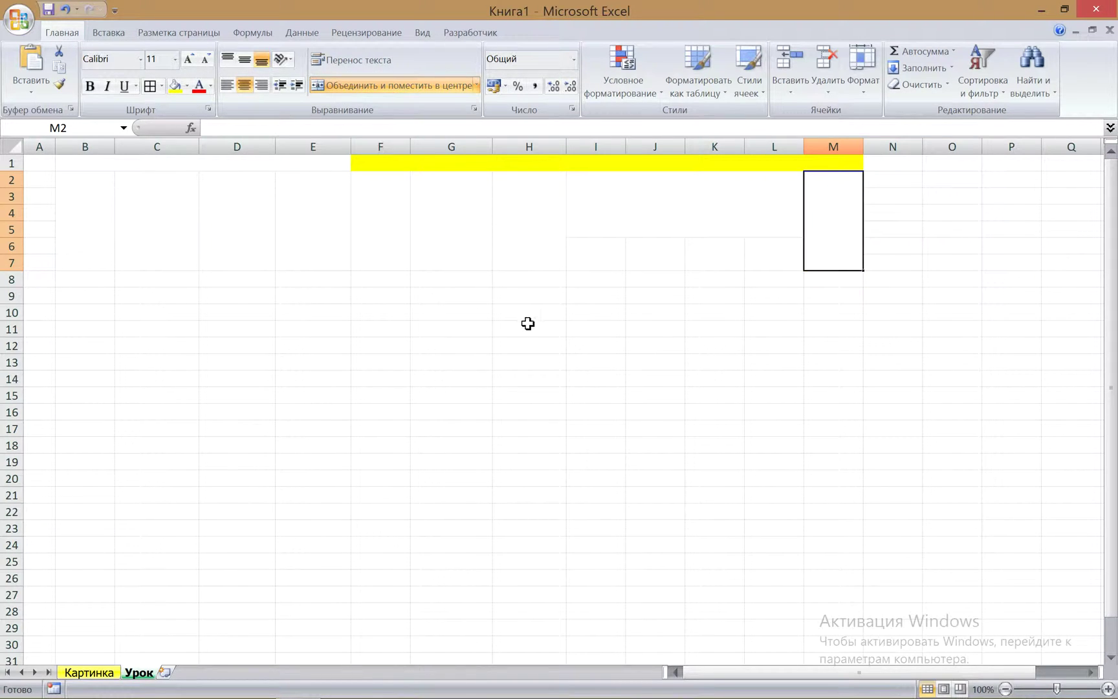
click(543, 344)
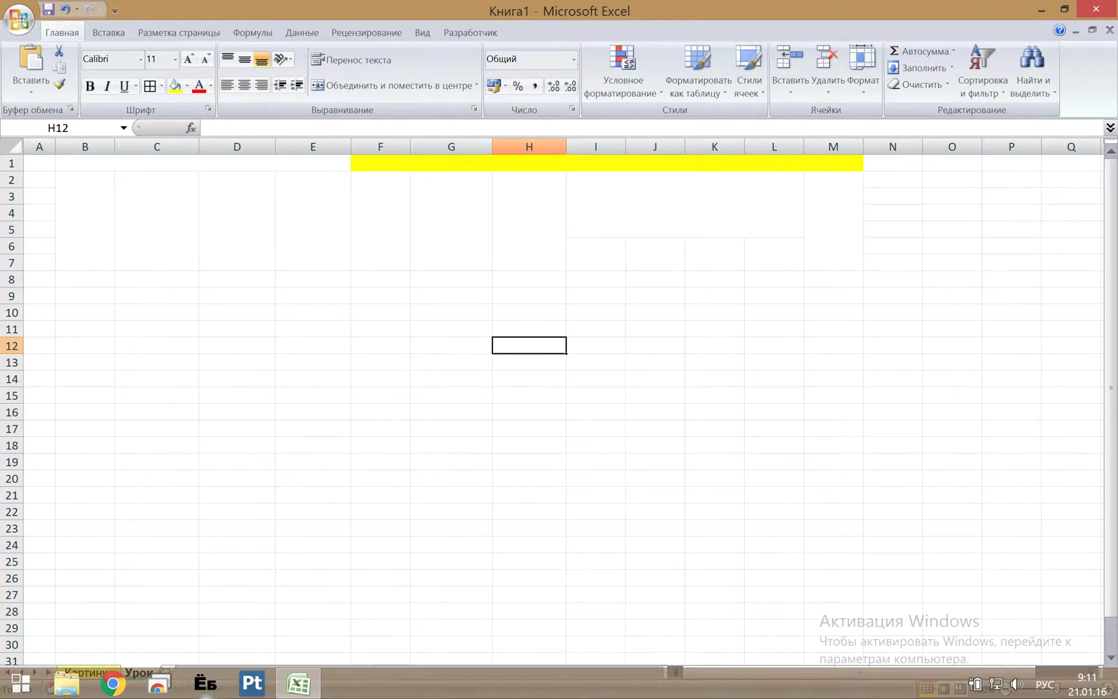
click(96, 482)
click(103, 672)
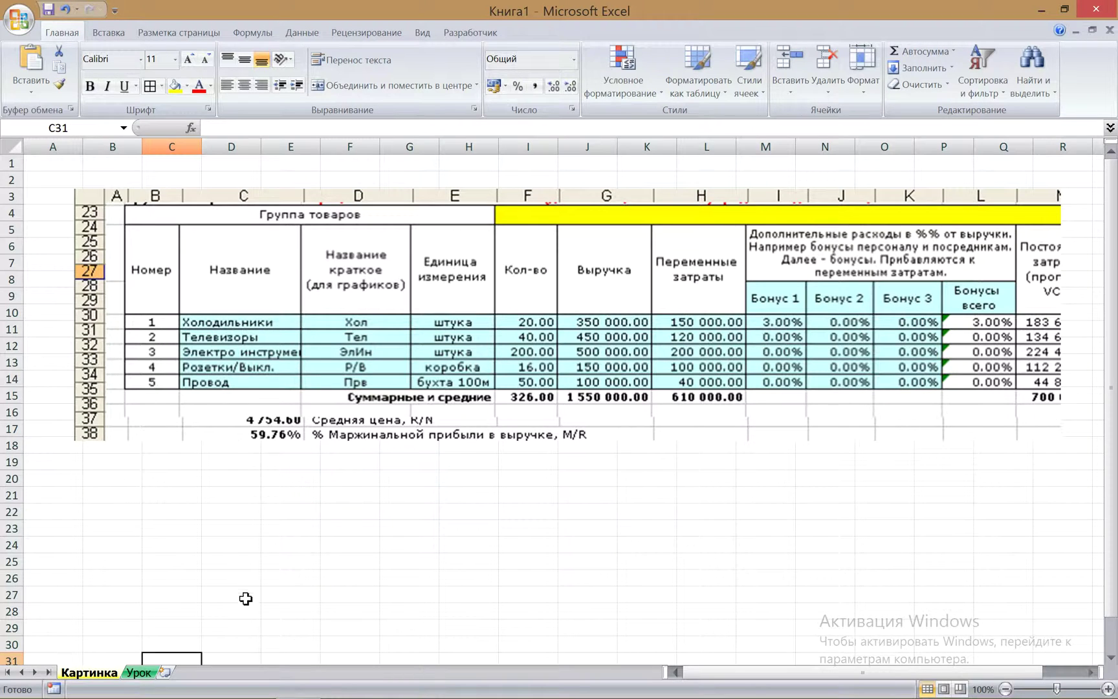
Apply All Borders to the data rows B8:M13 and to the header rows above them
click(149, 672)
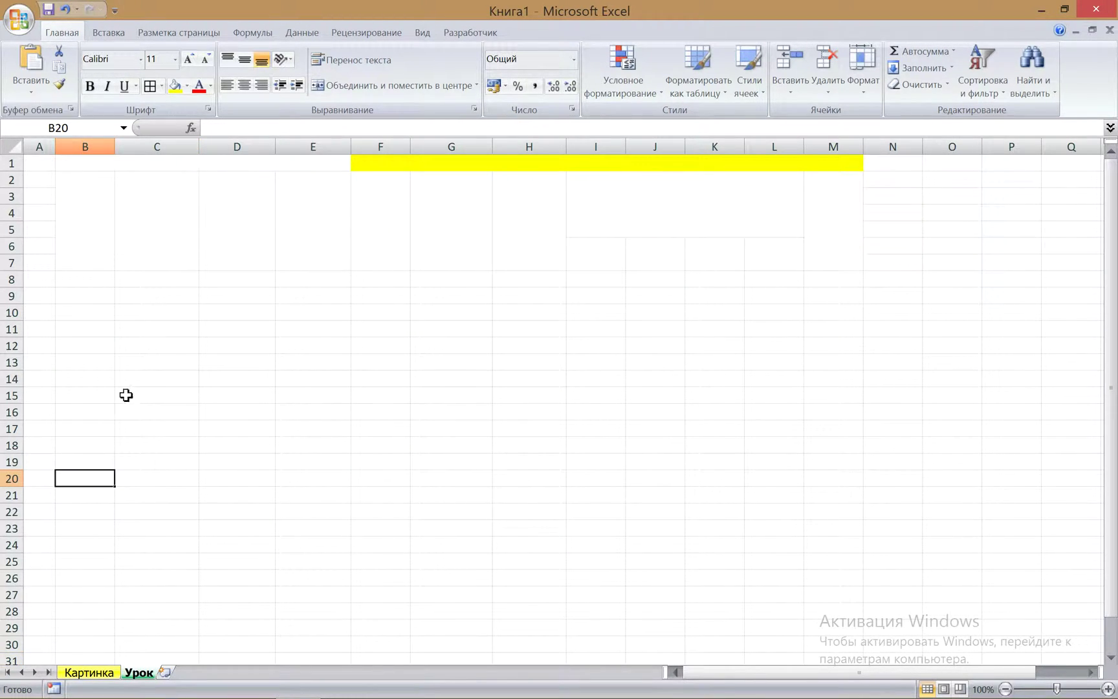
mouse_move(81, 287)
mouse_down()
mouse_move(88, 343)
mouse_move(167, 358)
mouse_move(838, 360)
mouse_up()
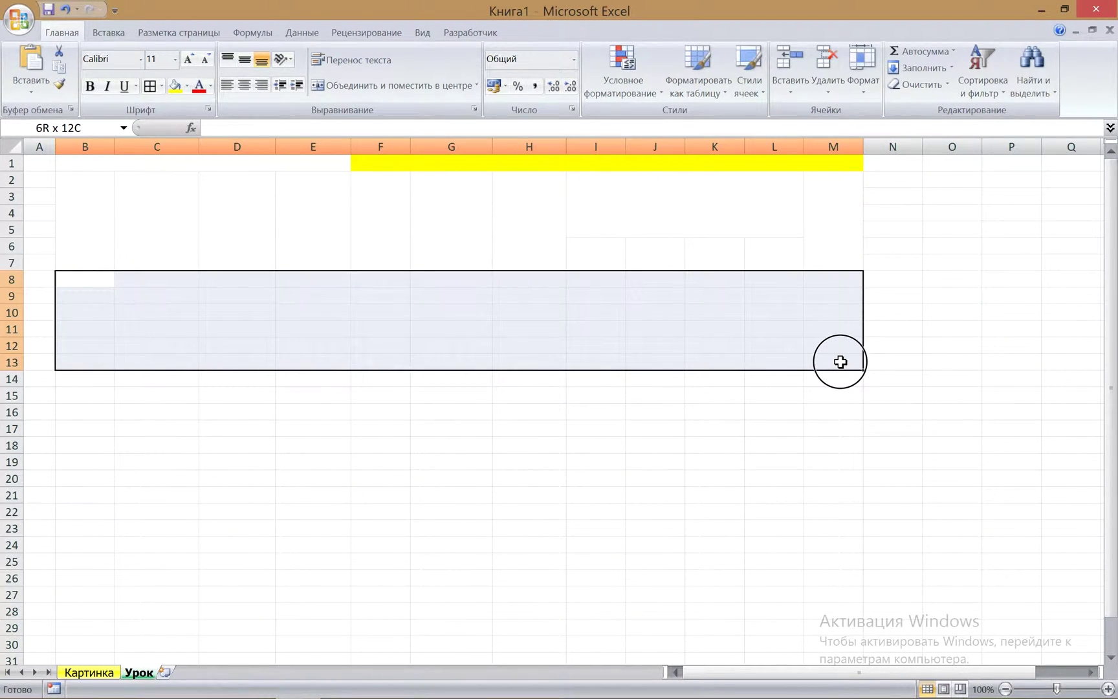
click(150, 86)
drag(91, 163, 591, 215)
click(150, 86)
click(208, 294)
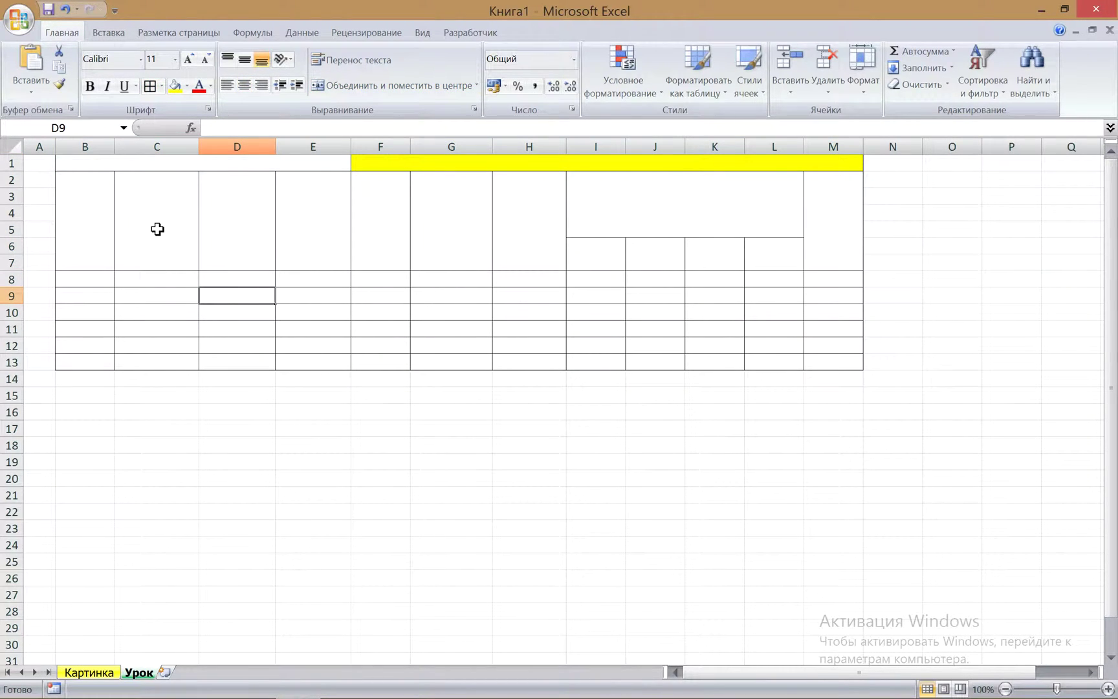
click(82, 674)
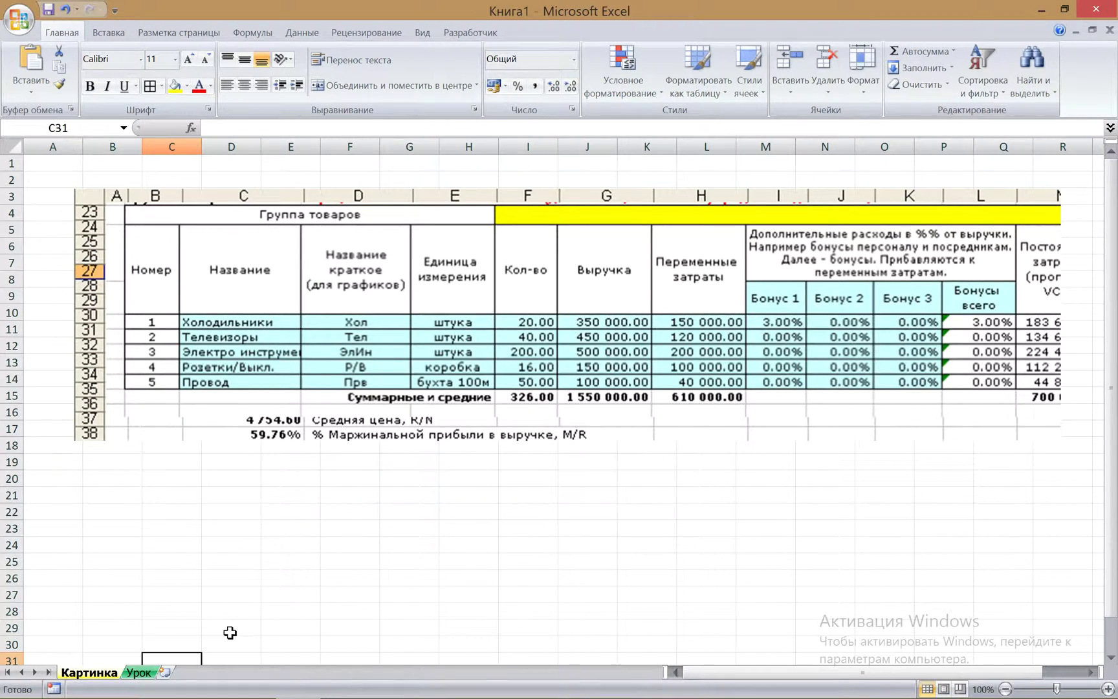
Fill C8:K13 together with I6:L7 in the light blue theme colour
click(139, 673)
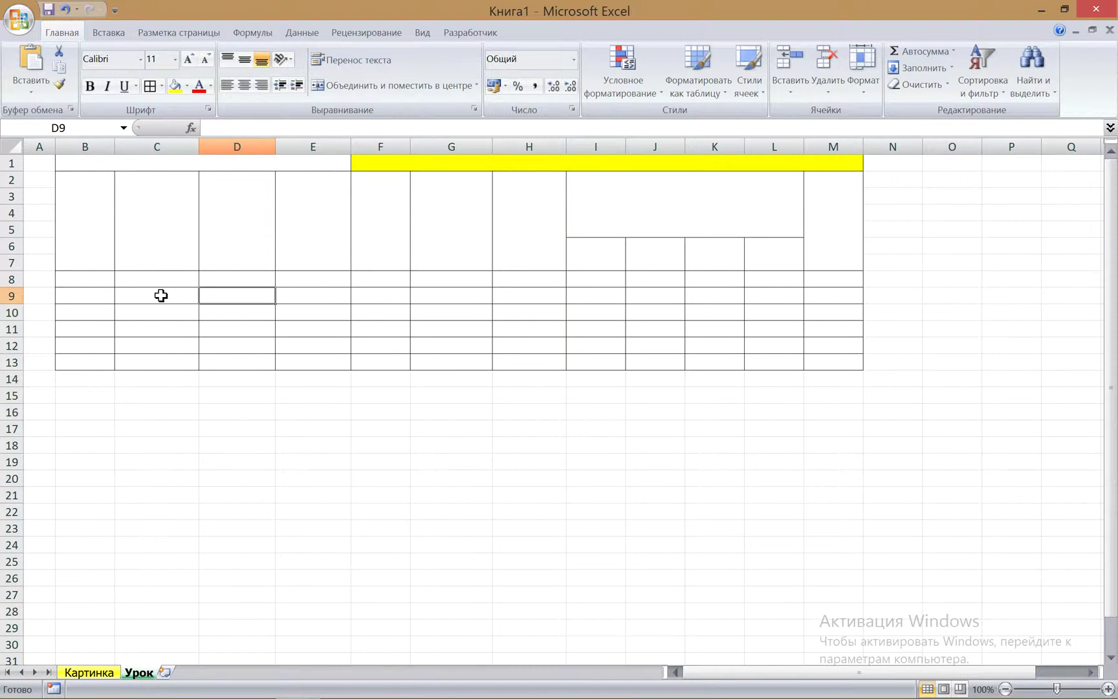
mouse_move(154, 279)
mouse_down()
mouse_move(587, 363)
mouse_move(694, 360)
mouse_up()
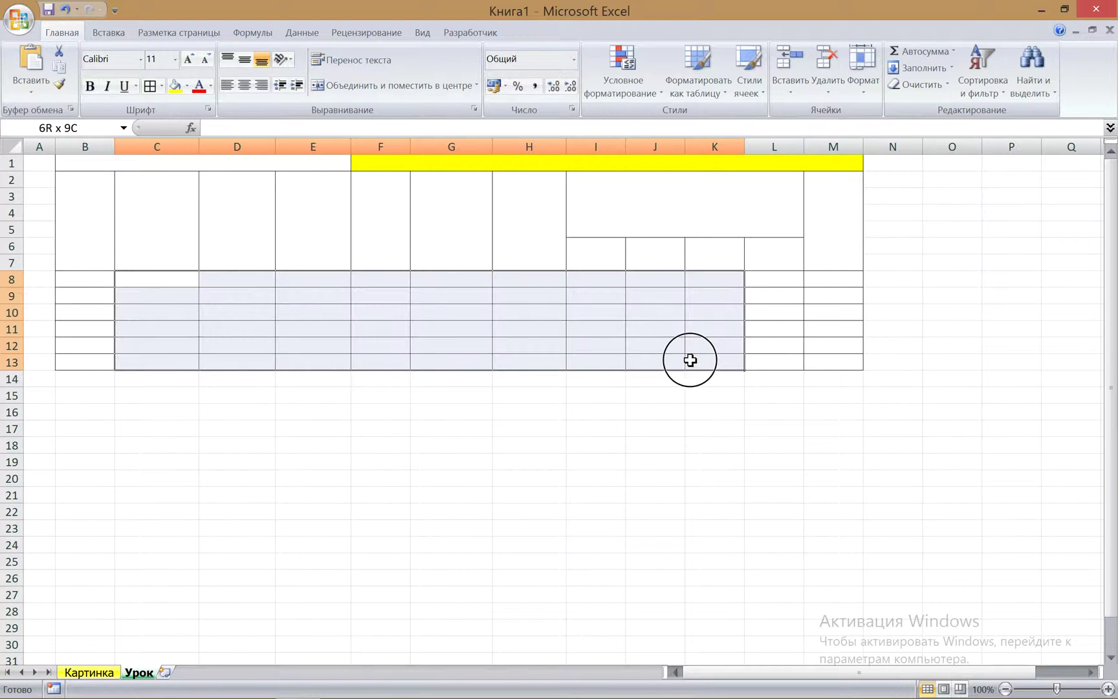
drag(580, 265, 789, 258)
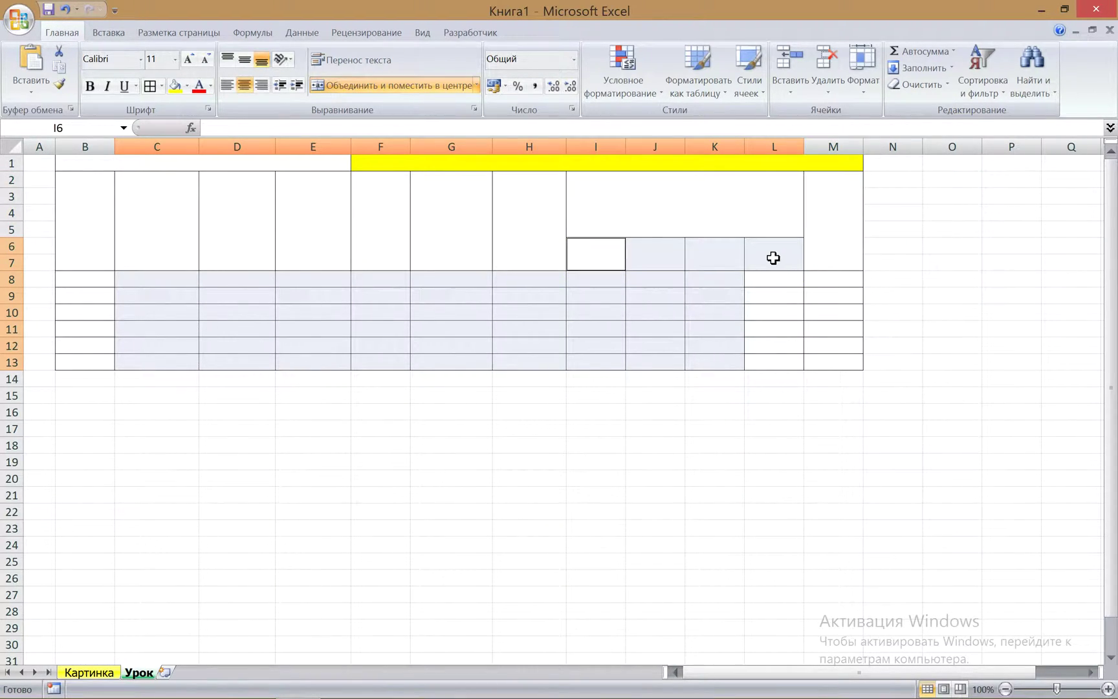
click(187, 85)
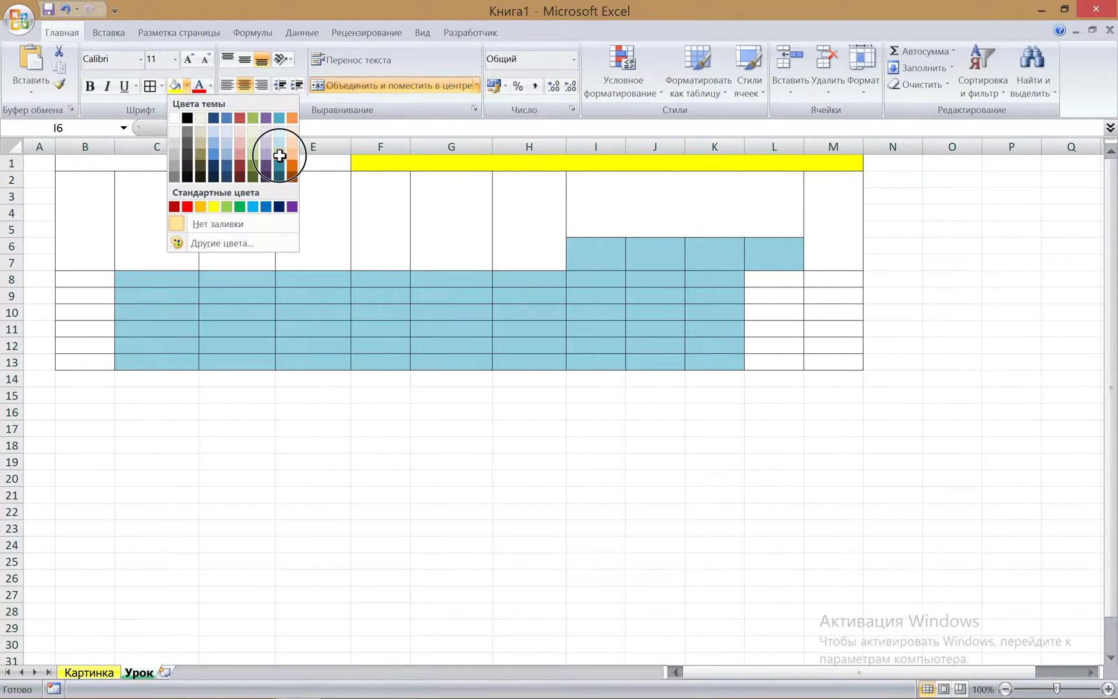
click(279, 155)
click(600, 414)
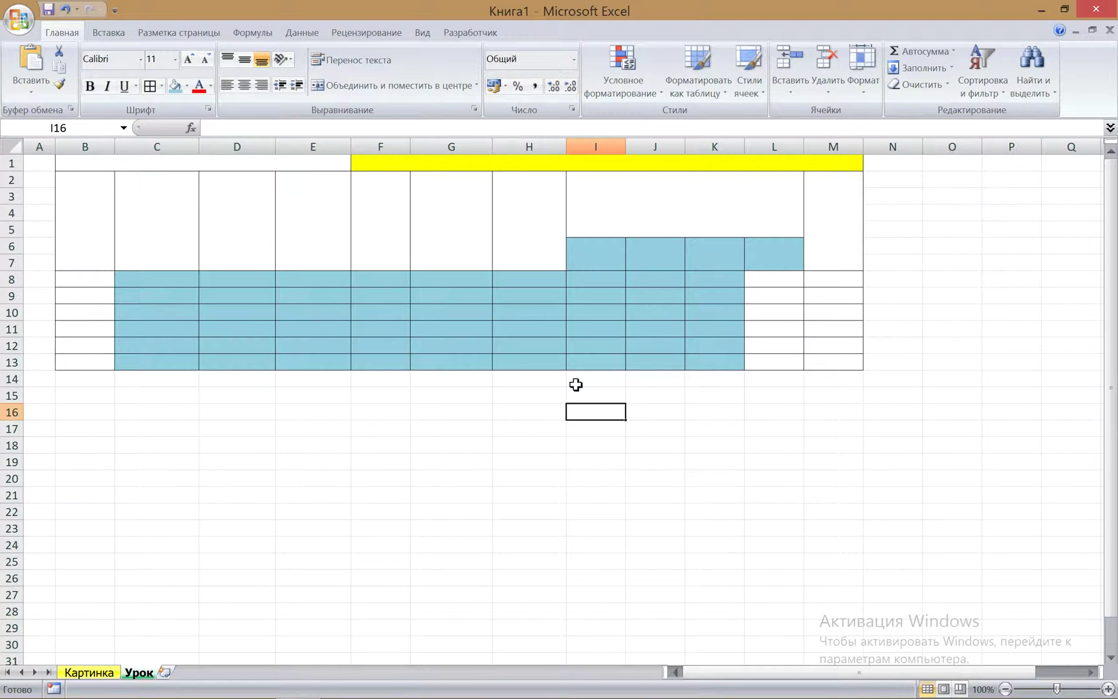
Enter the headers 'Номер' in the B block and 'Название' in the C block
click(90, 672)
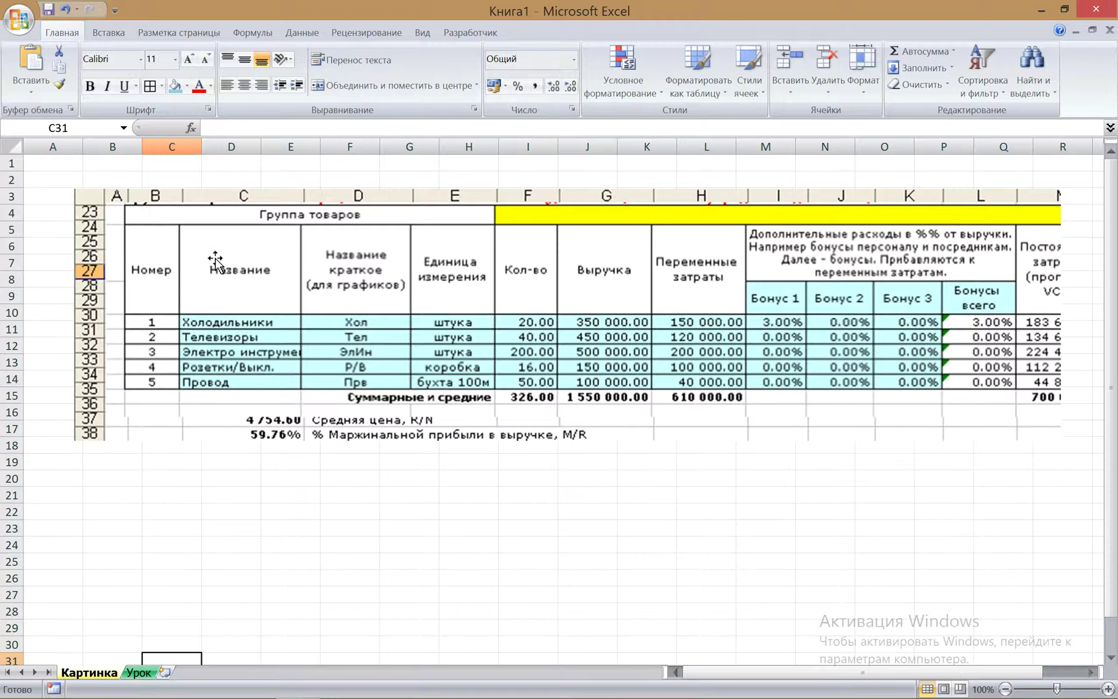
click(119, 240)
click(107, 231)
text(Носке)
key(BackSpace)
key(BackSpace)
key(BackSpace)
text(мер)
key(Tab)
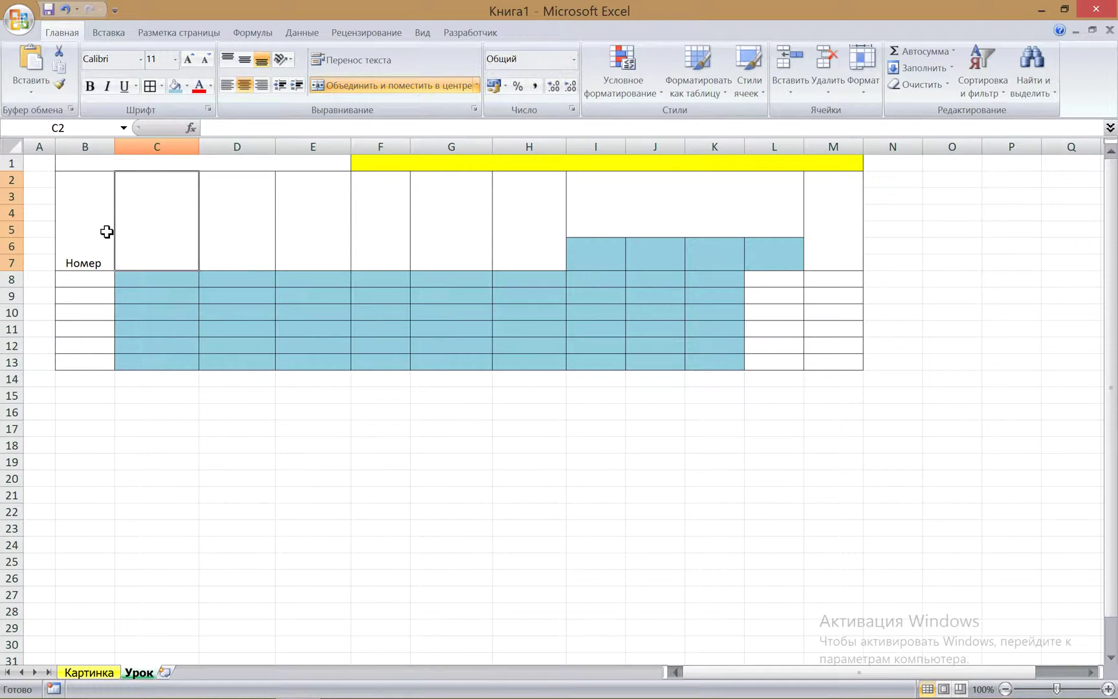
text(Наз)
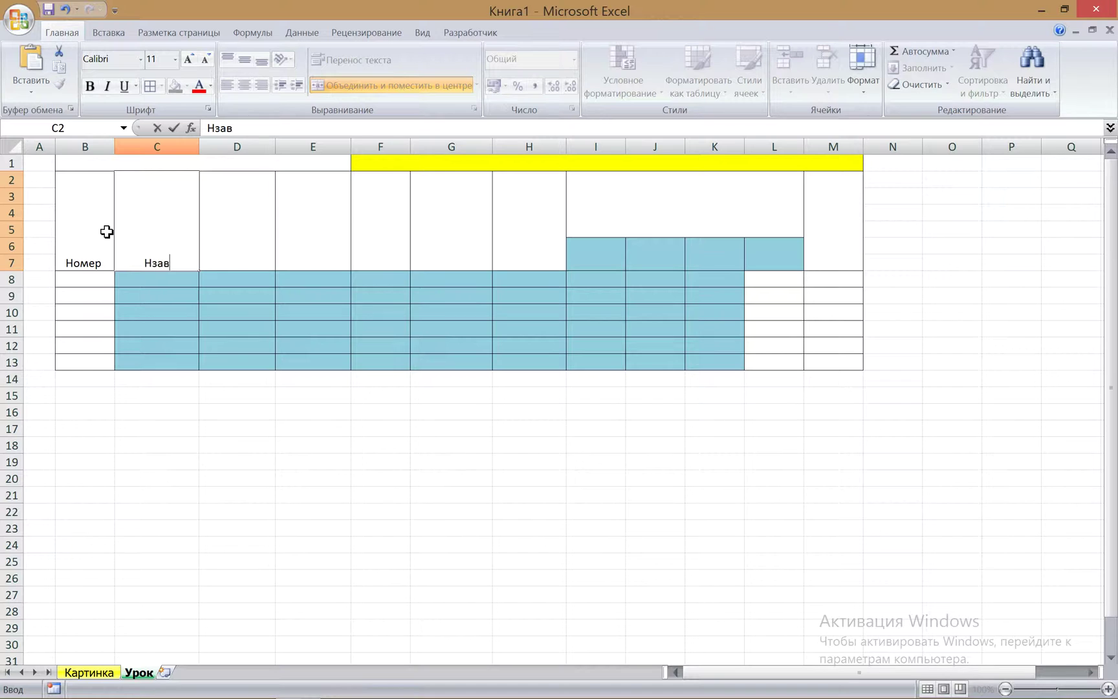
key(BackSpace)
text(звание)
key(Return)
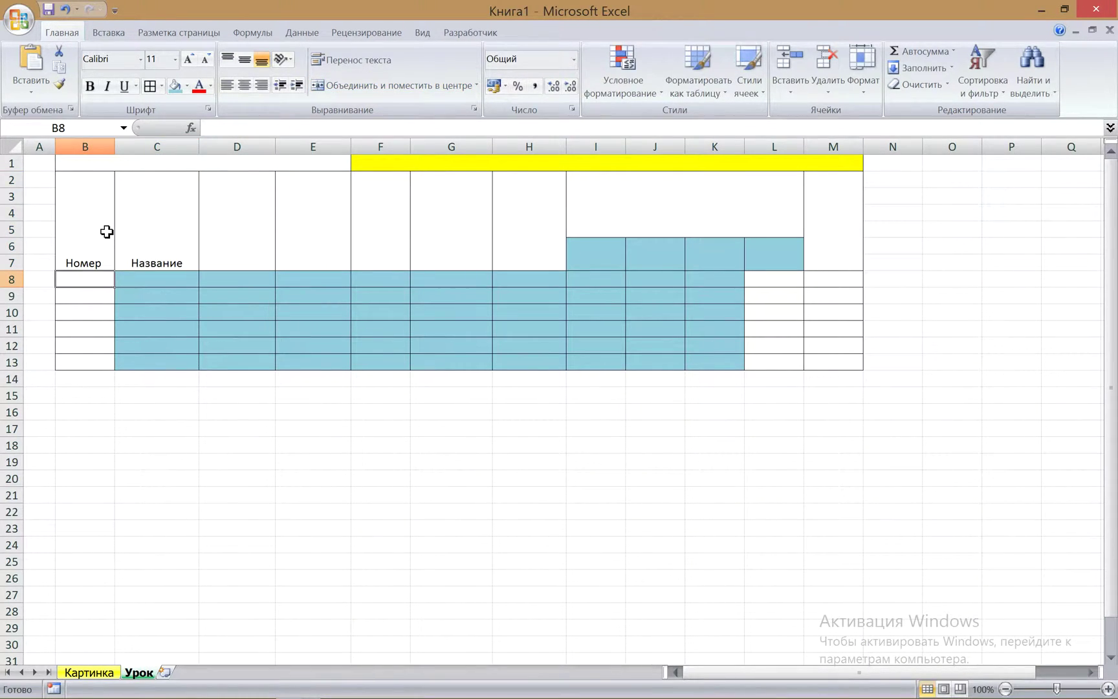
Centre the Номер and Название headers horizontally and vertically
drag(107, 232, 149, 220)
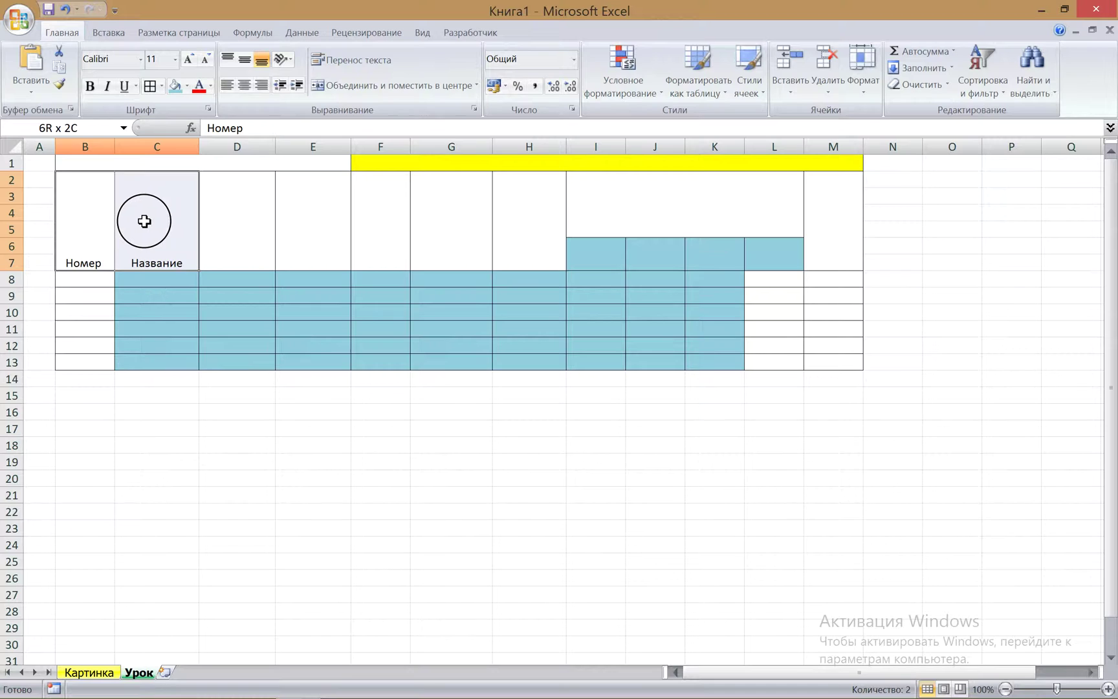
click(243, 86)
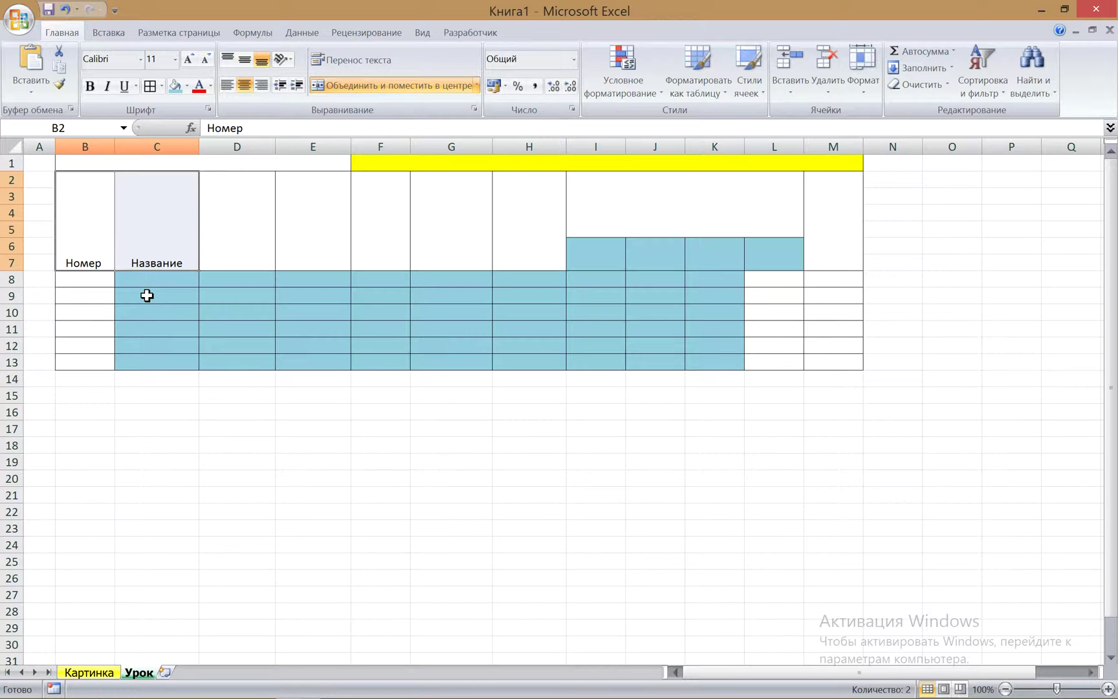
click(252, 63)
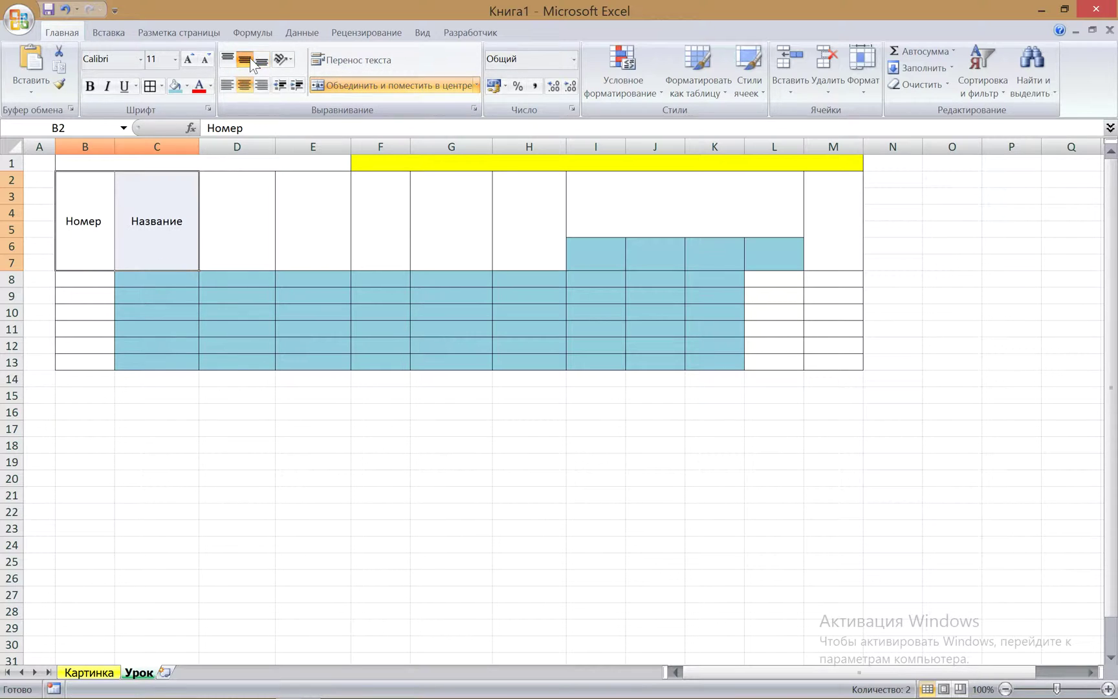
click(257, 221)
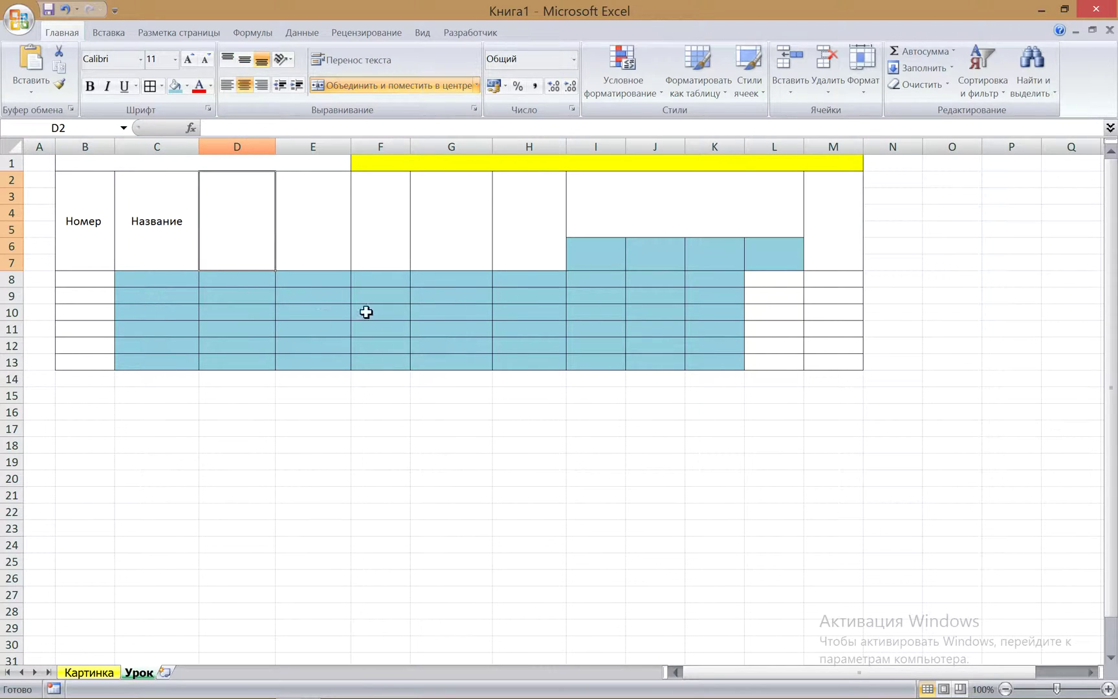
click(579, 280)
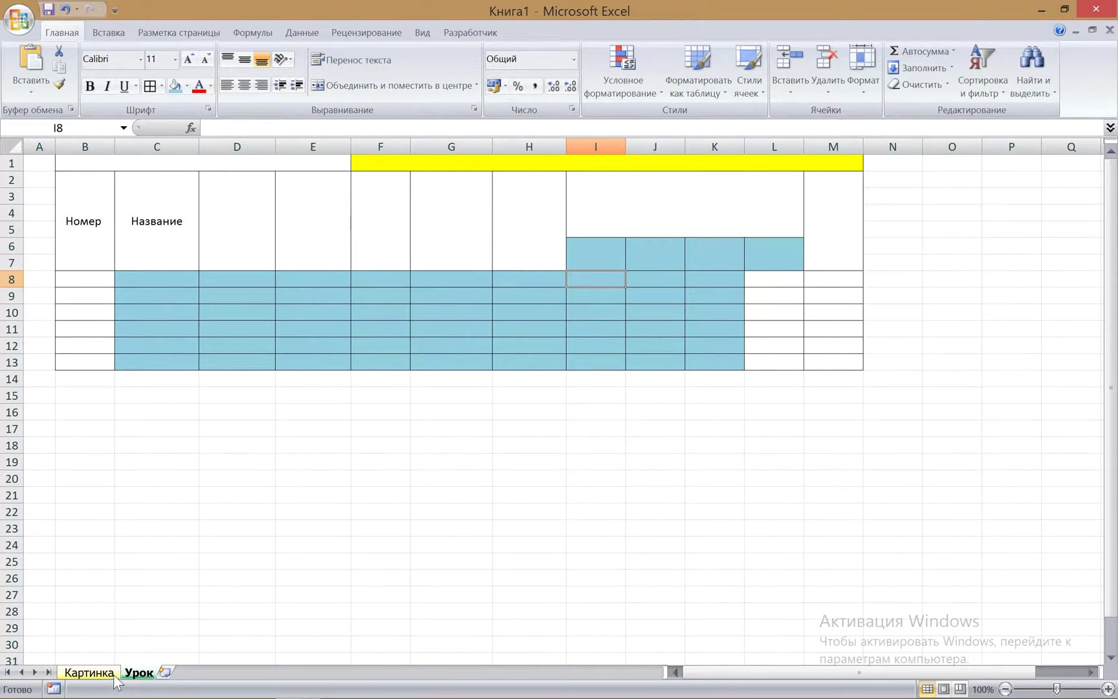
Type 'Бонус 1' in I6 and fill right to create 'Бонус 2' and 'Бонус 3'
click(89, 672)
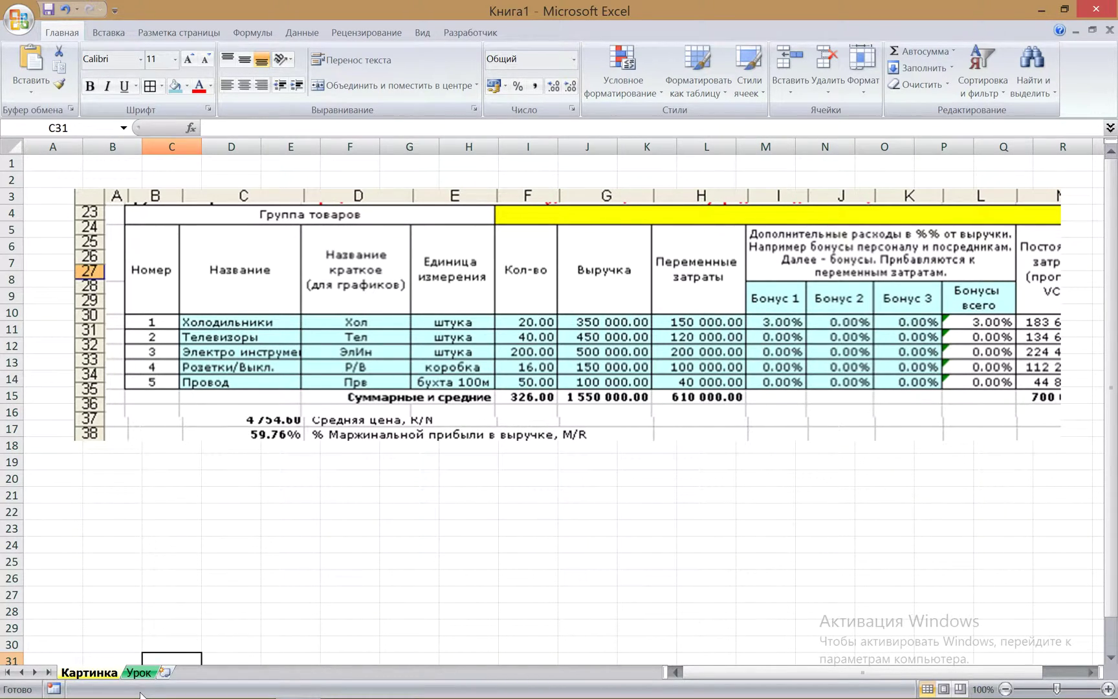
click(139, 672)
click(598, 249)
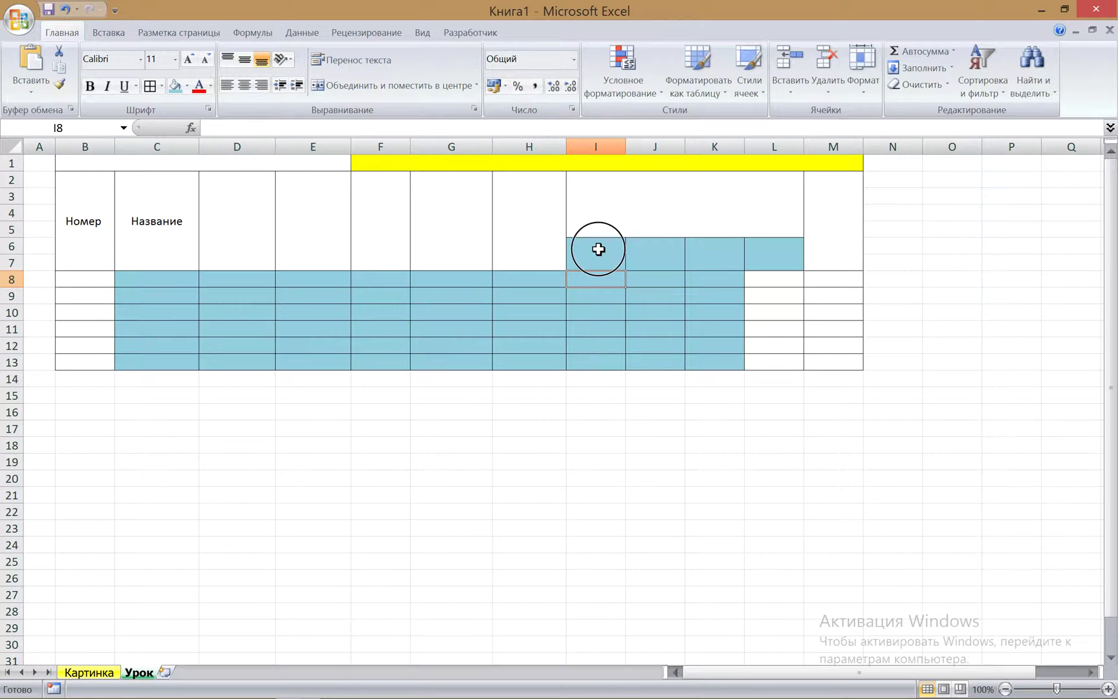
text(Б)
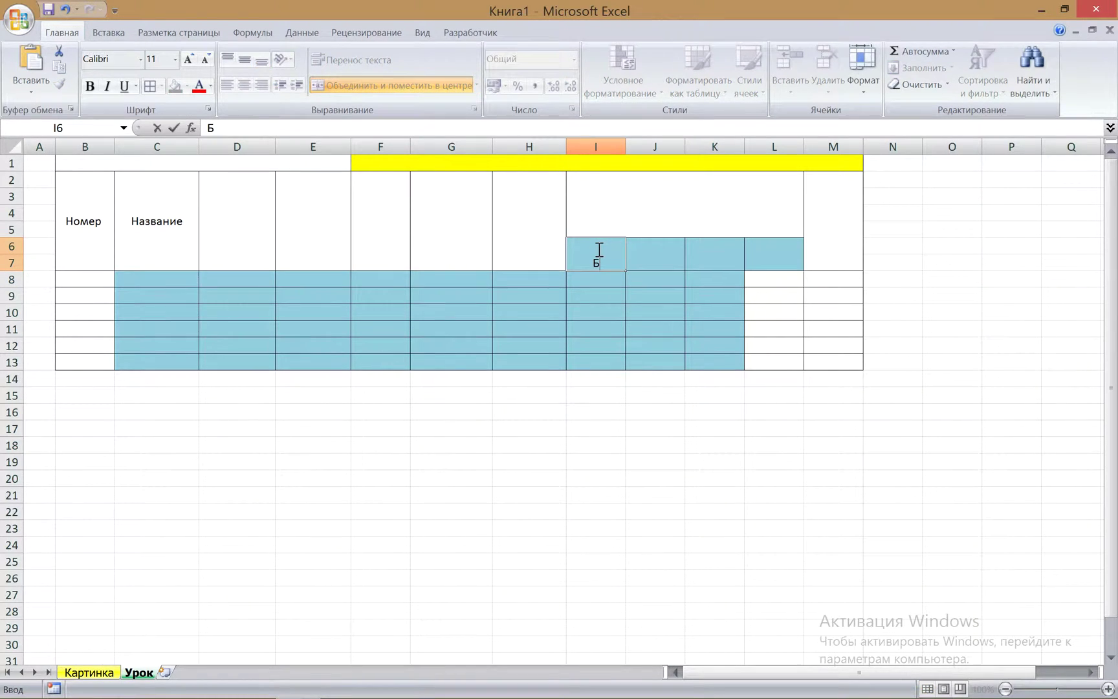
text(онус )
text(1)
key(Return)
click(598, 249)
drag(630, 273, 742, 268)
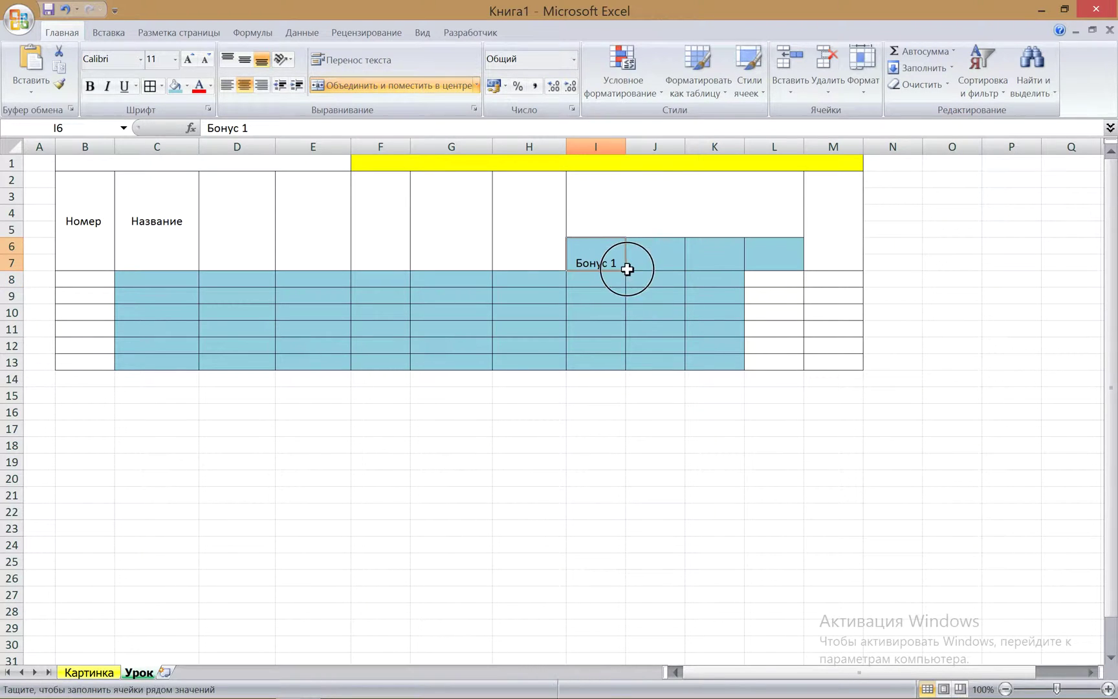
click(592, 284)
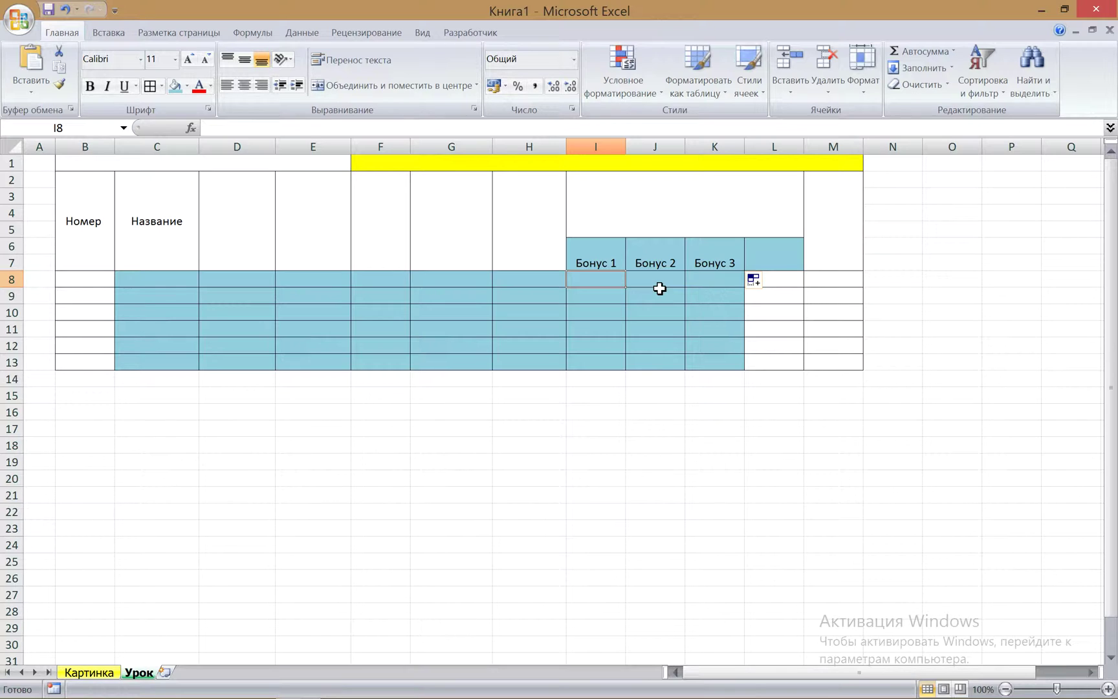
Enter 0,03 in I8 and 0 in I9
text(0,03)
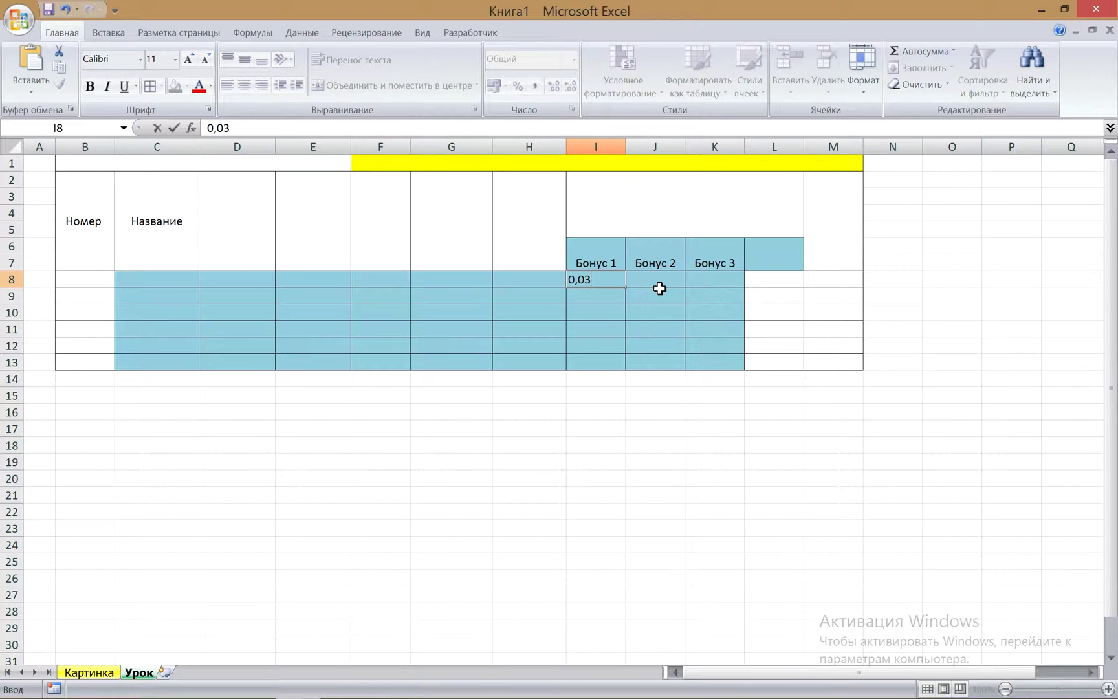
key(Return)
text(0)
key(Return)
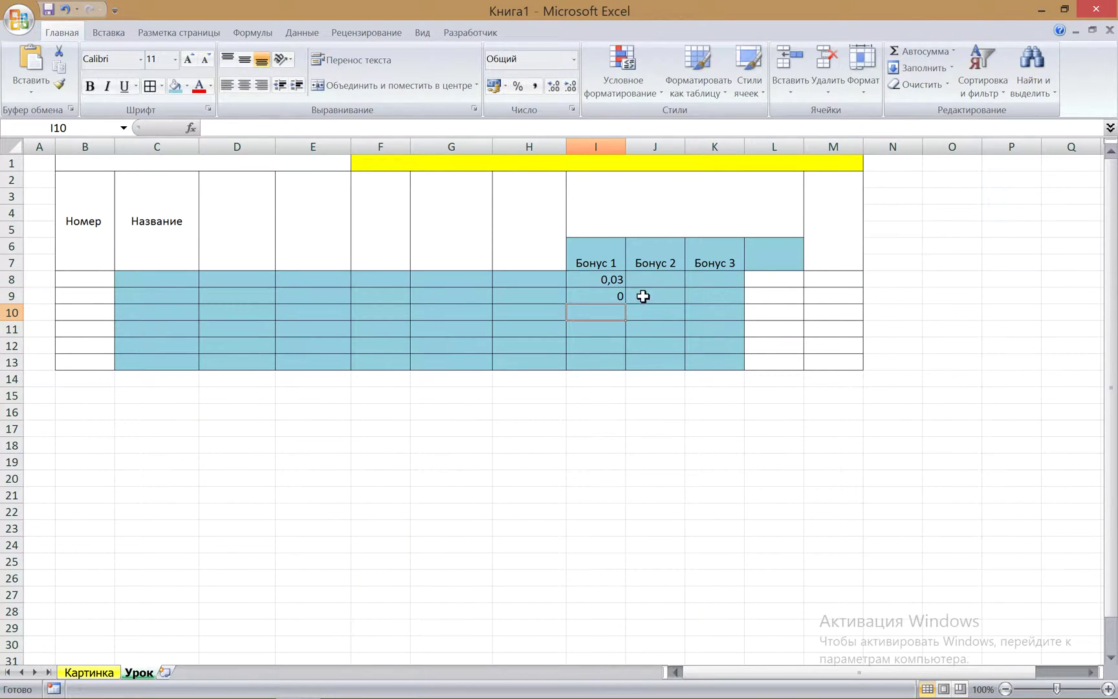
Copy zeros through I9:K12 and into J8:K8 with the fill handle
click(100, 672)
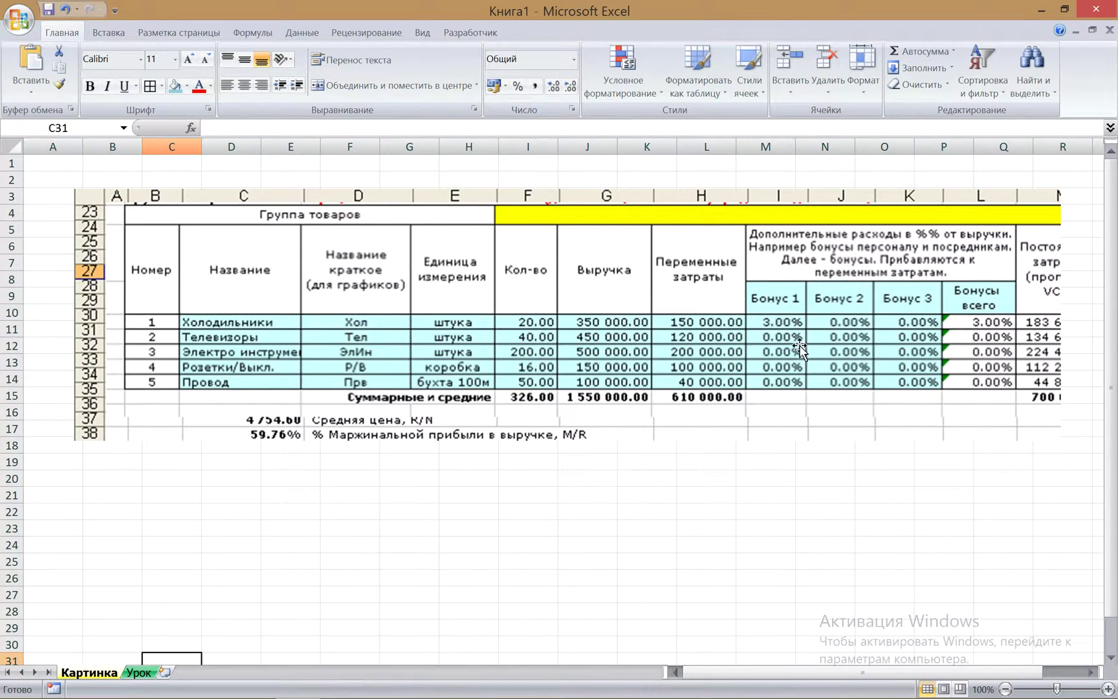
click(138, 672)
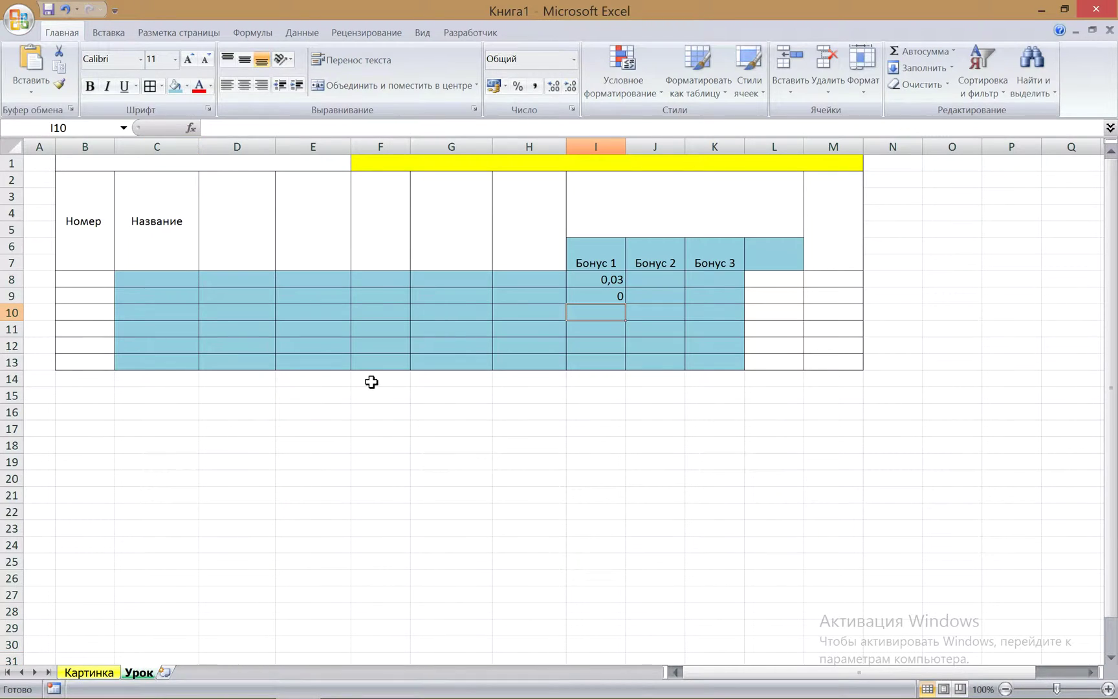
click(608, 298)
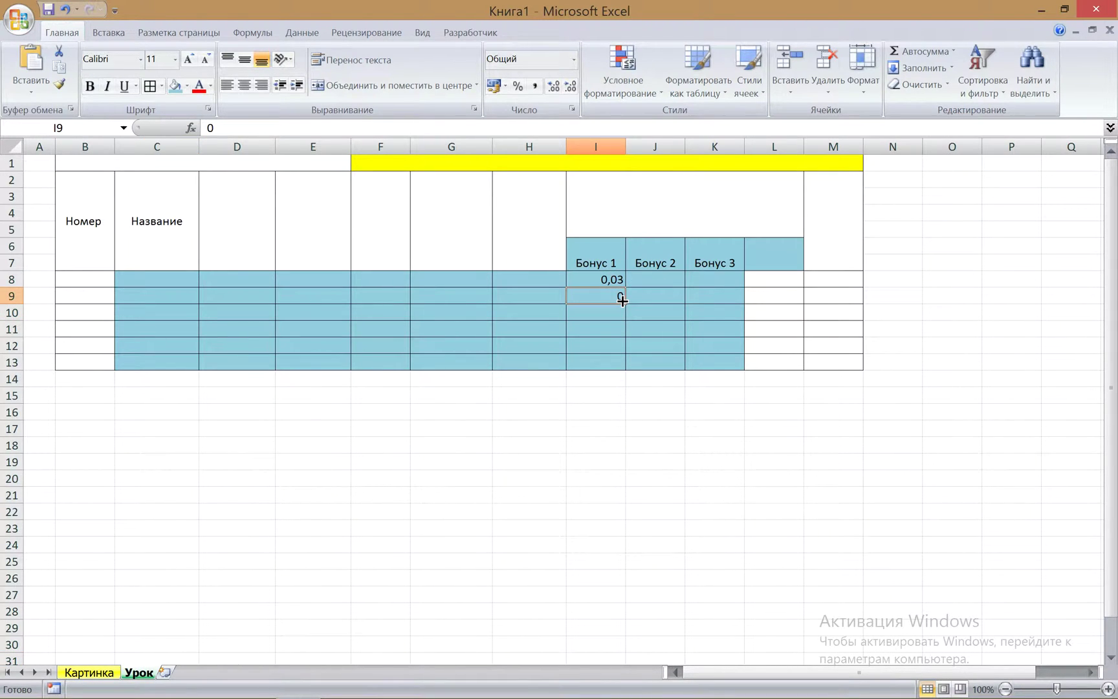
drag(623, 301, 617, 352)
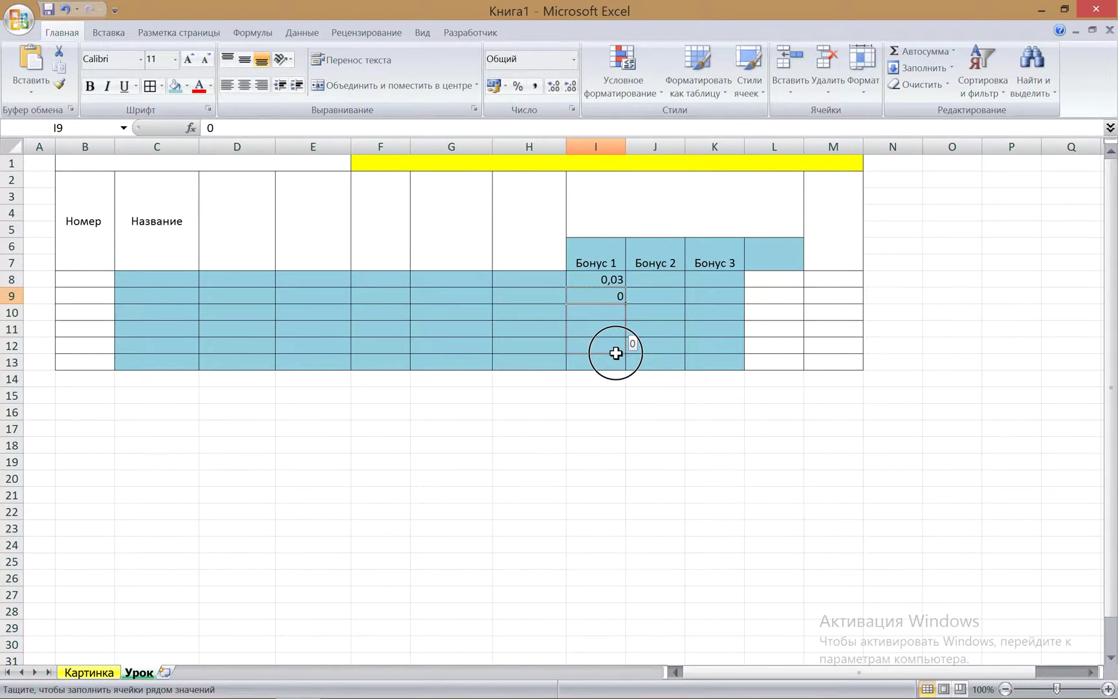
drag(617, 353, 729, 350)
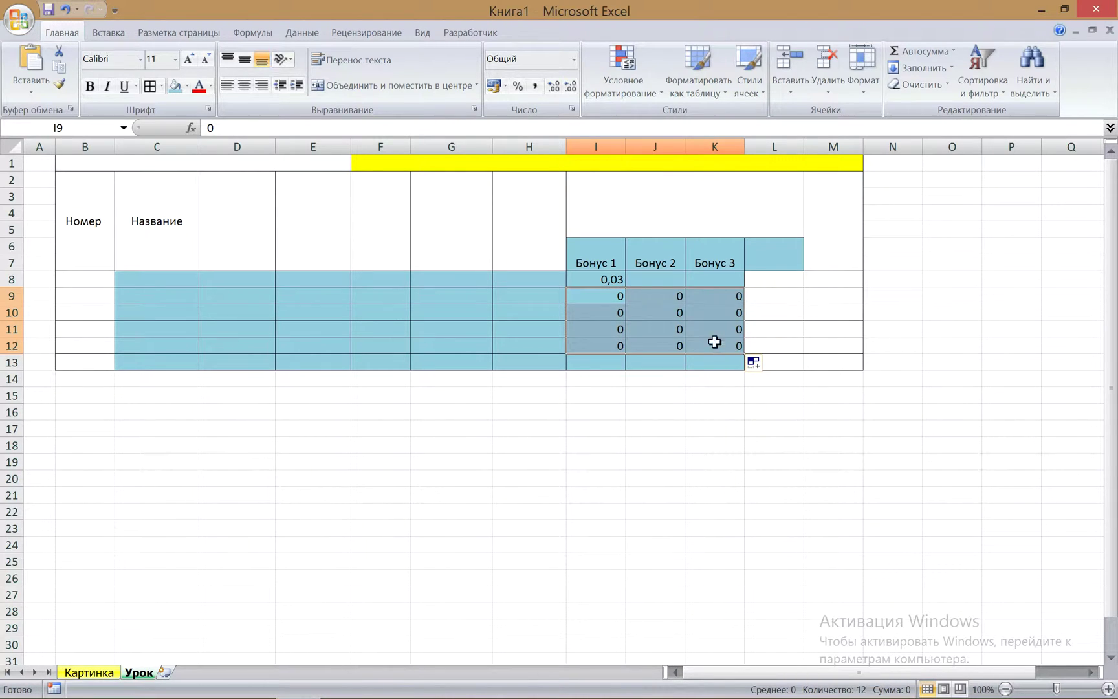
click(642, 295)
mouse_move(641, 295)
mouse_down()
mouse_move(711, 296)
mouse_move(744, 279)
mouse_up()
mouse_move(593, 280)
mouse_down()
mouse_move(666, 337)
mouse_move(699, 342)
mouse_up()
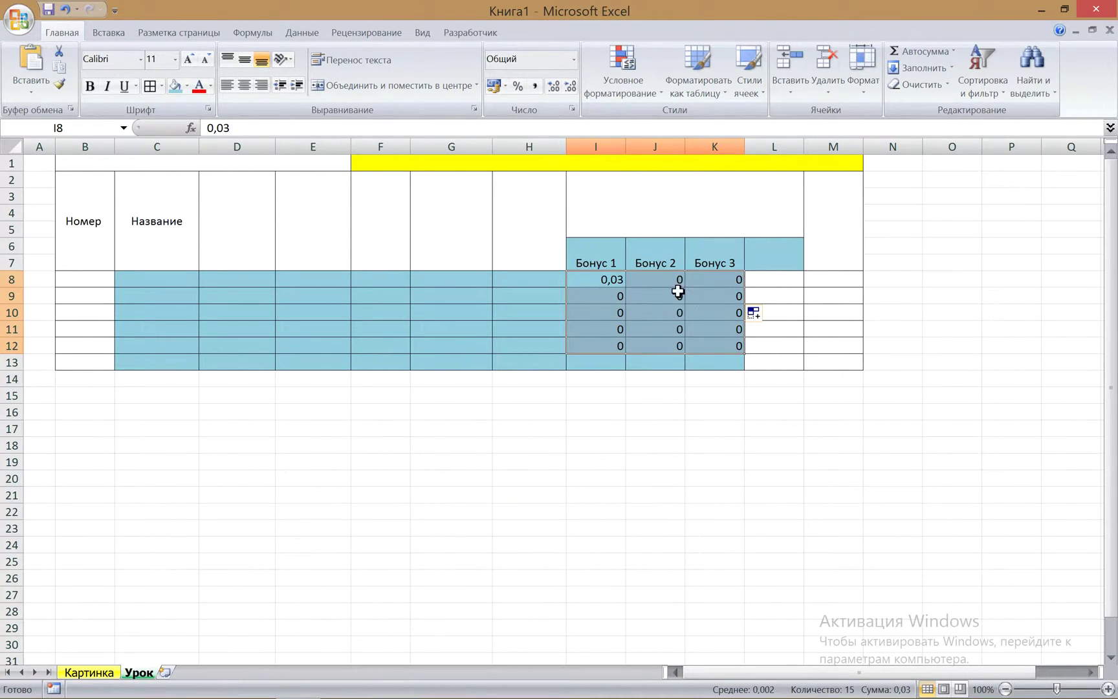
Format the bonus cells I8:K12 with the Percentage number format
right_click(678, 293)
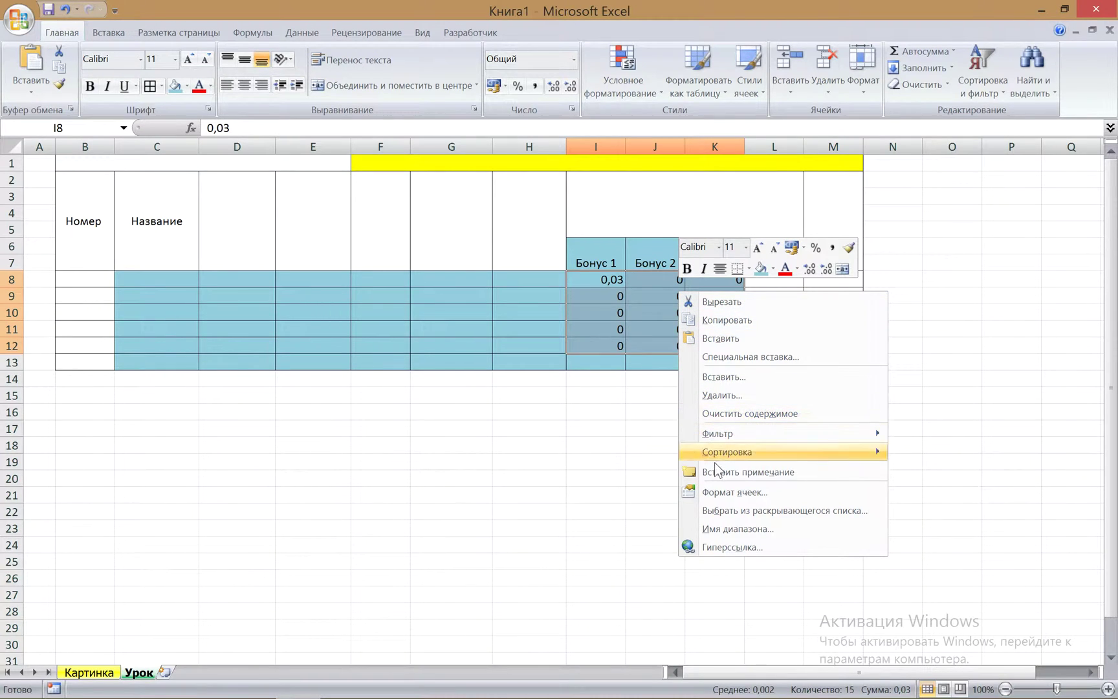
click(750, 492)
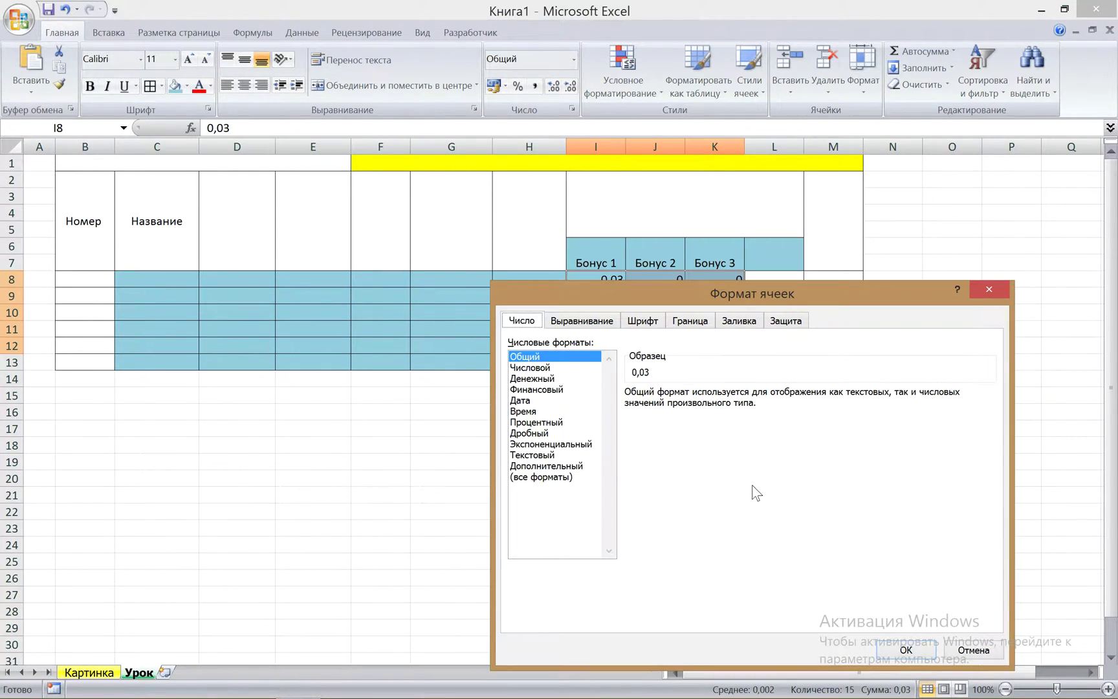
click(532, 422)
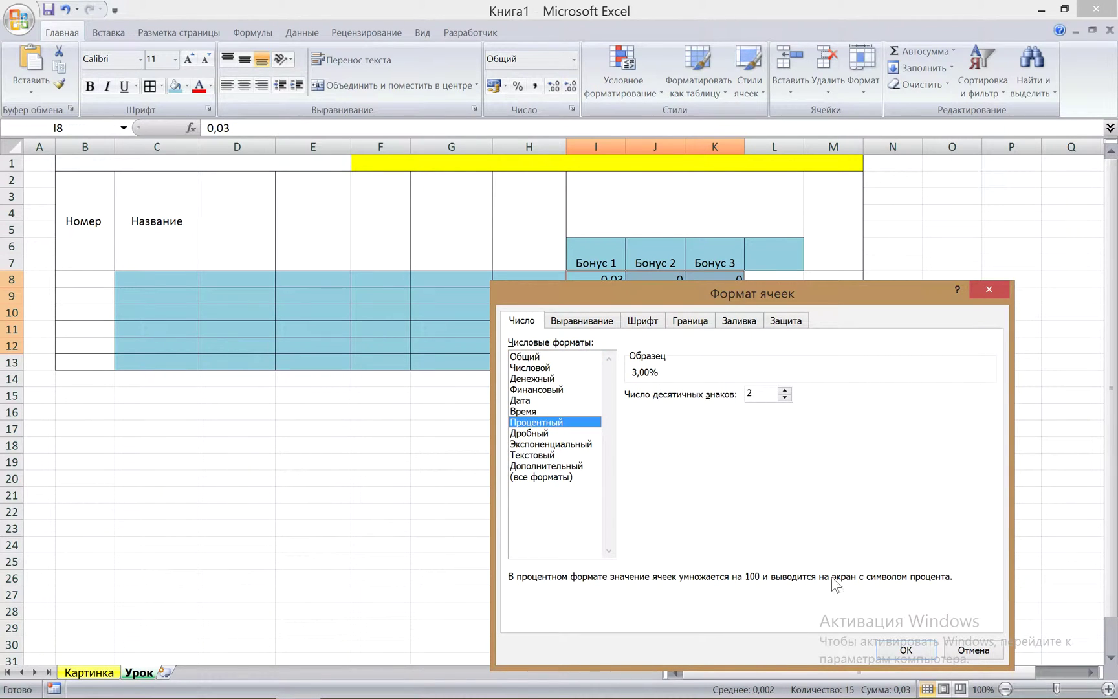
click(906, 649)
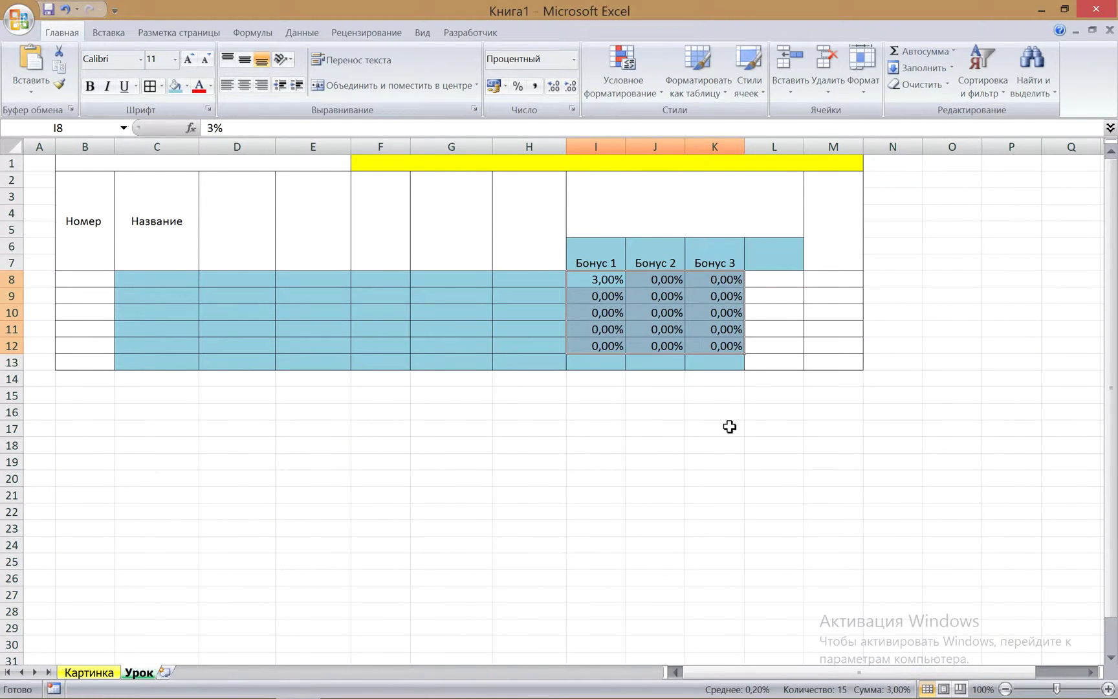
click(134, 673)
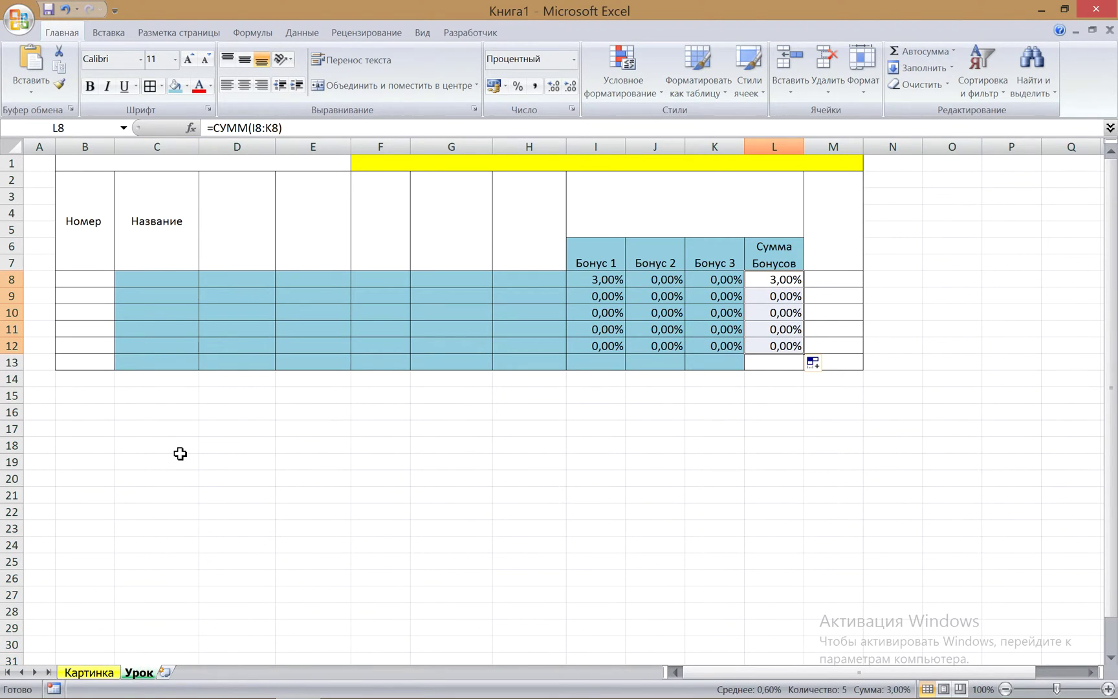